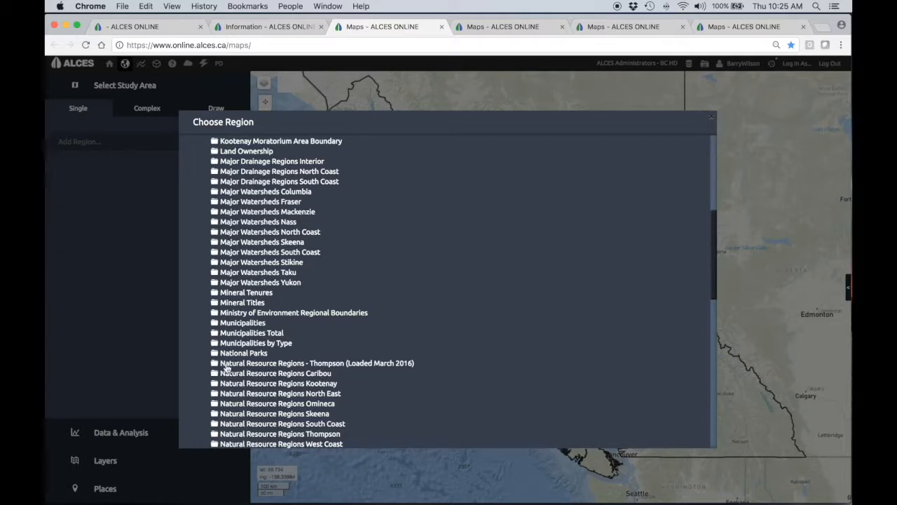
- Choose Okanagan Shuswap Natural Resource District from Natural Resource Regions - Thompson (Loaded March 2016) as the single study area
click(215, 365)
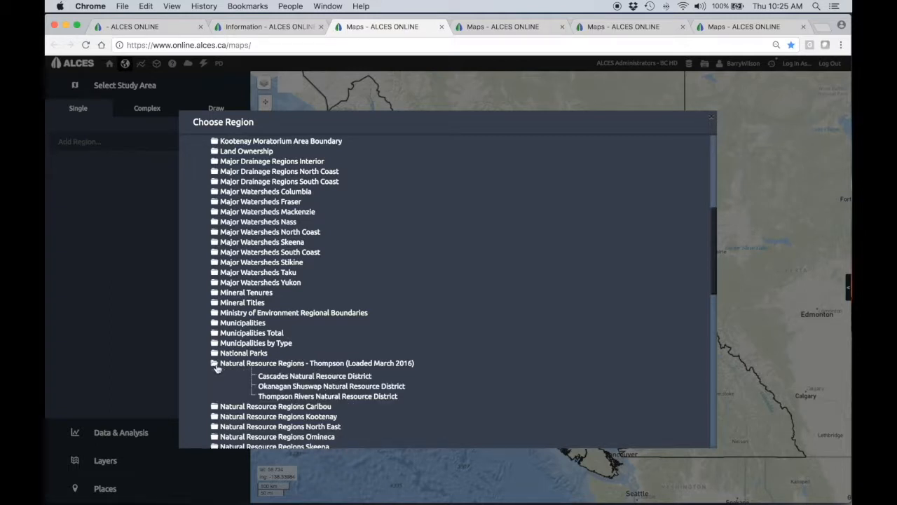
click(313, 386)
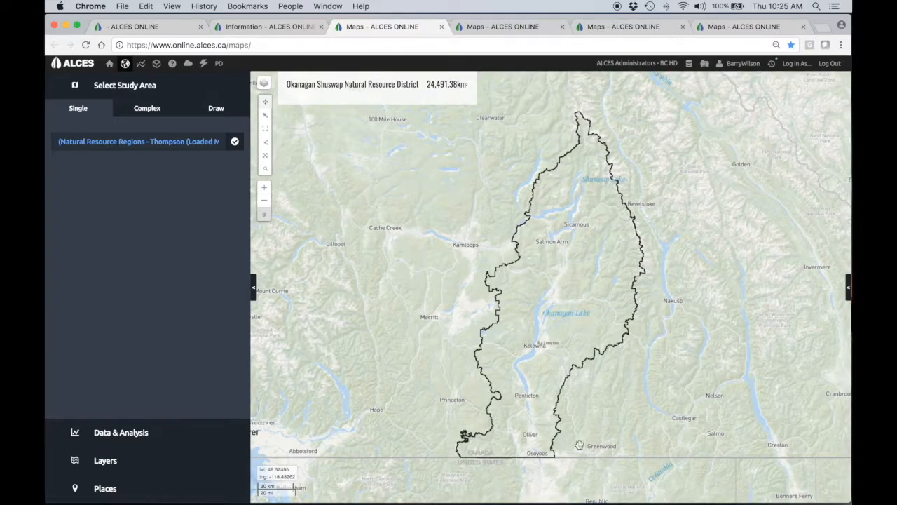
- Set the base map to Minimal and toggle clipping of the map to the study area on and off
click(264, 84)
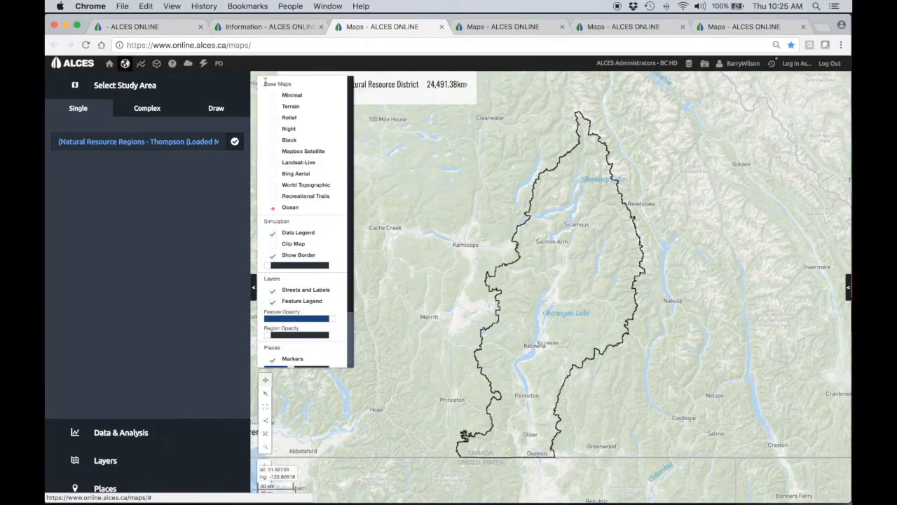
click(274, 245)
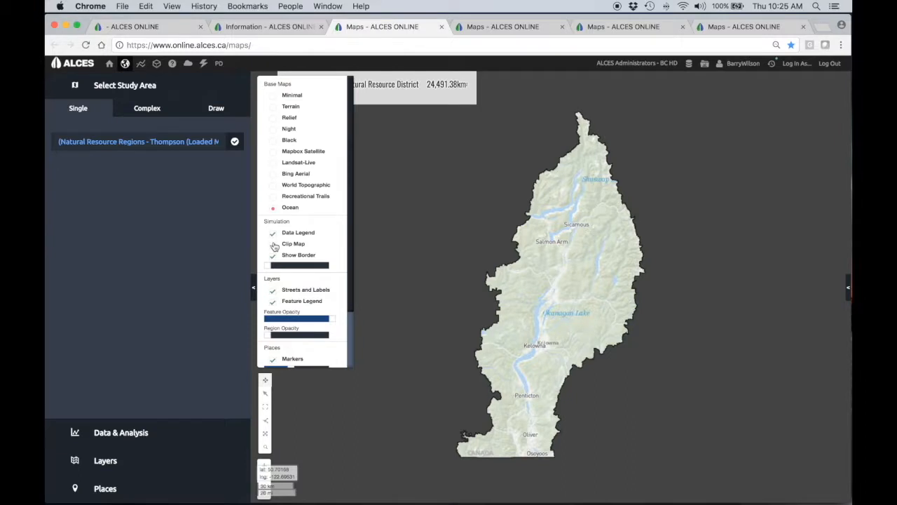
click(274, 96)
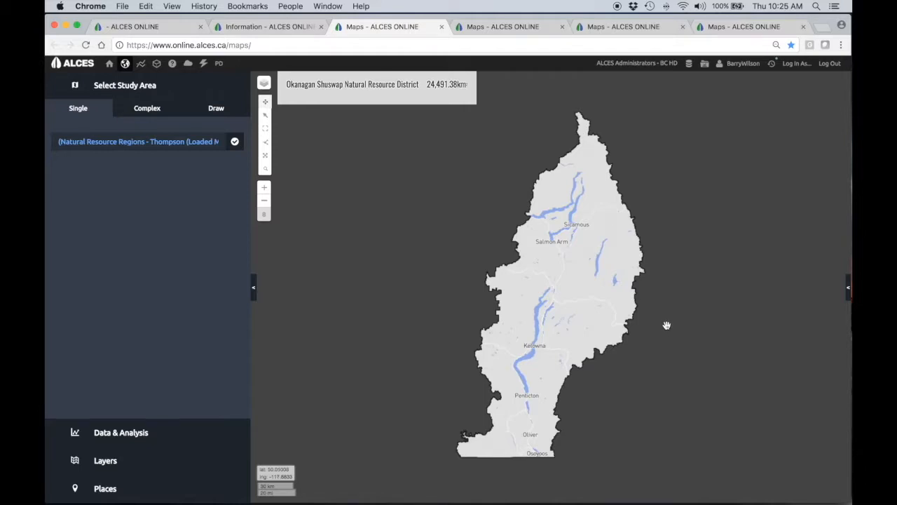
mouse_move(264, 82)
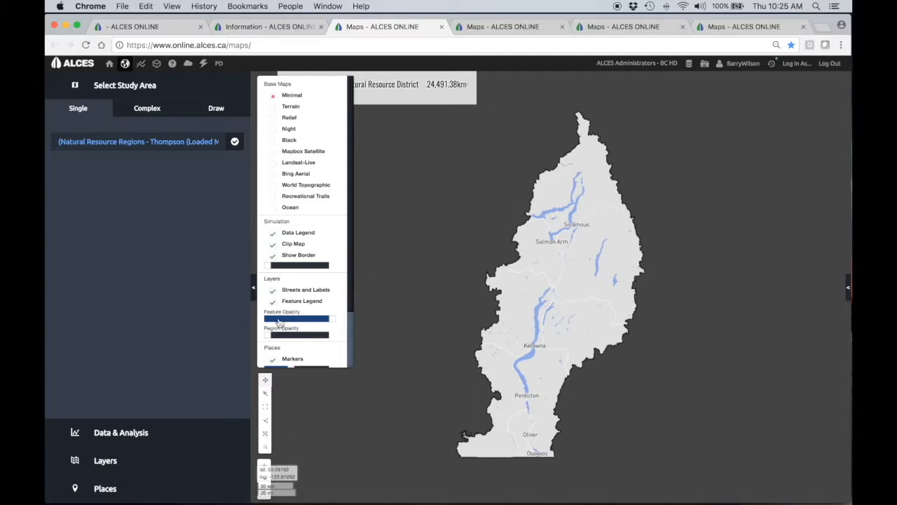
click(274, 243)
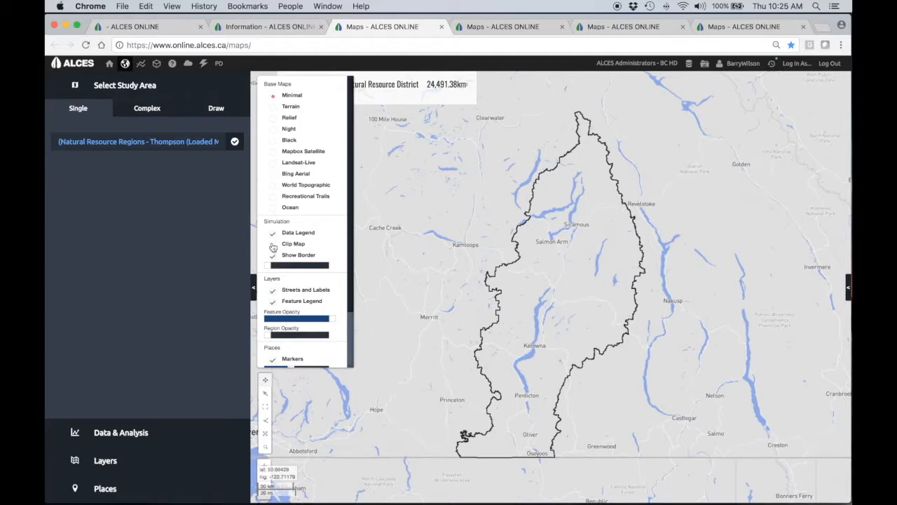
- Start a complex study area with Okanagan Shuswap Natural Resource District as its primary region
click(155, 111)
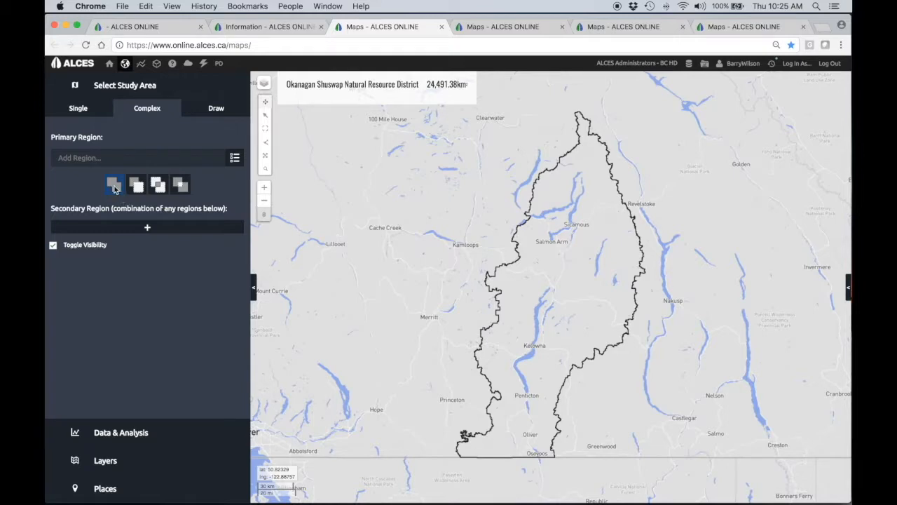
click(234, 159)
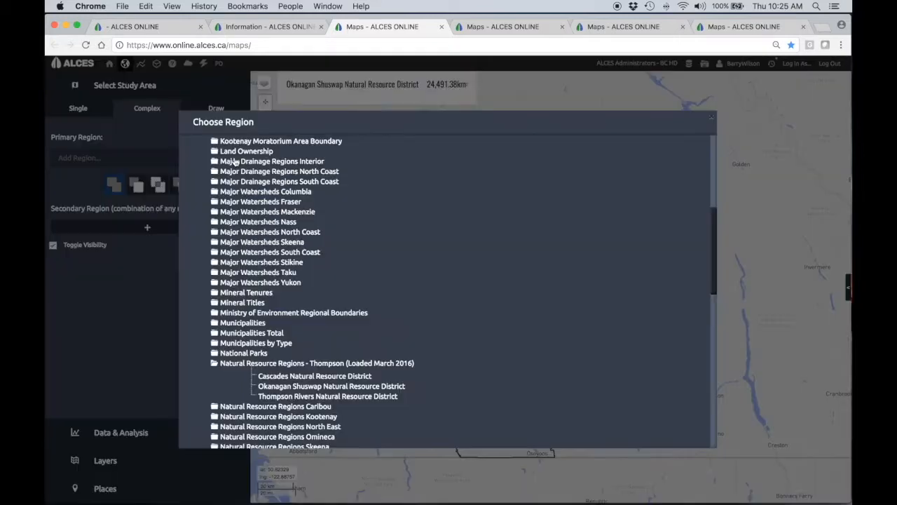
click(311, 387)
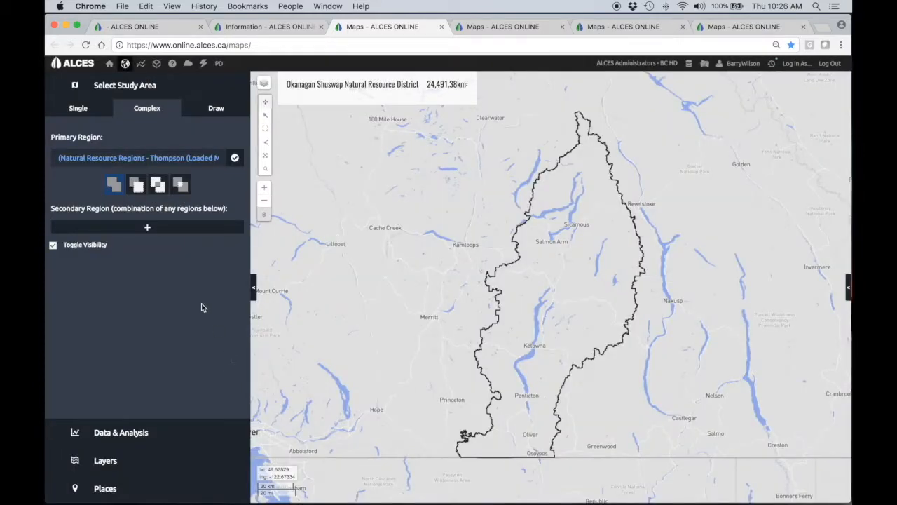
- Add the Adams River watershed from Watershed Groups Fraser as the secondary region, combined by union
click(148, 228)
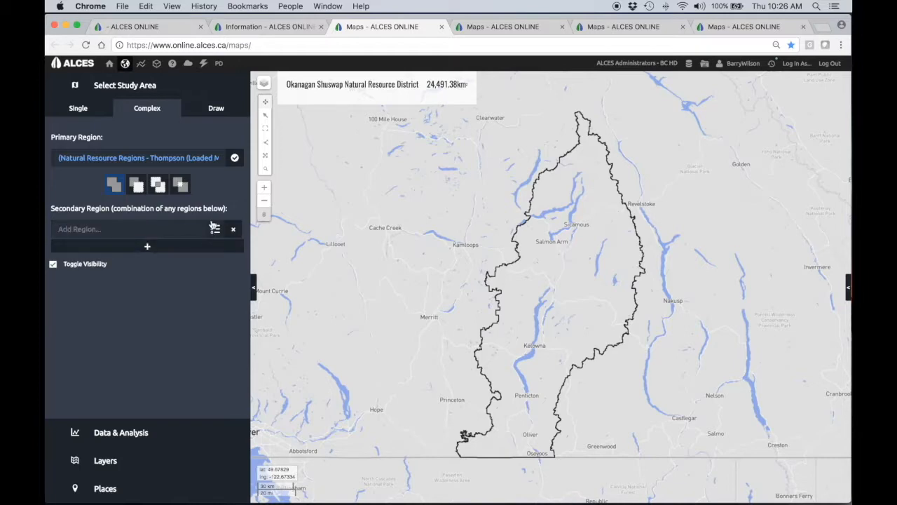
click(214, 228)
scroll(374, 381, down, 10)
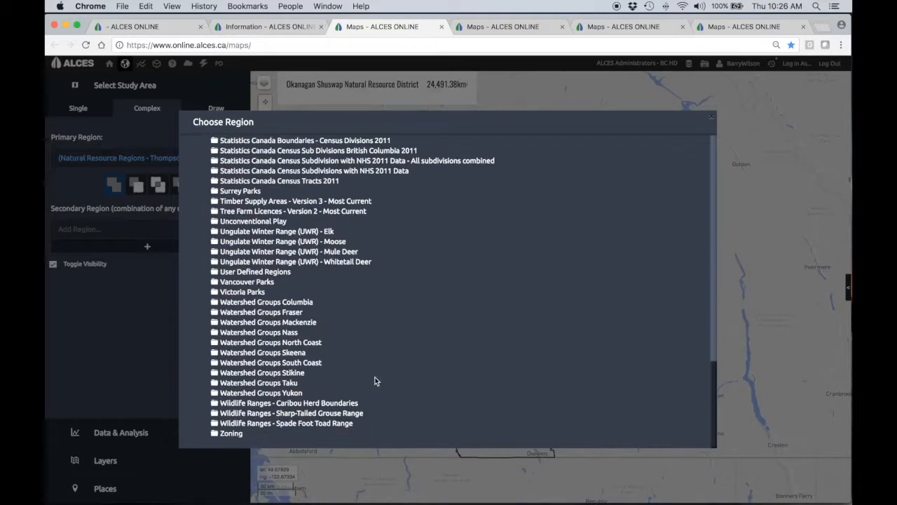
click(215, 312)
click(279, 324)
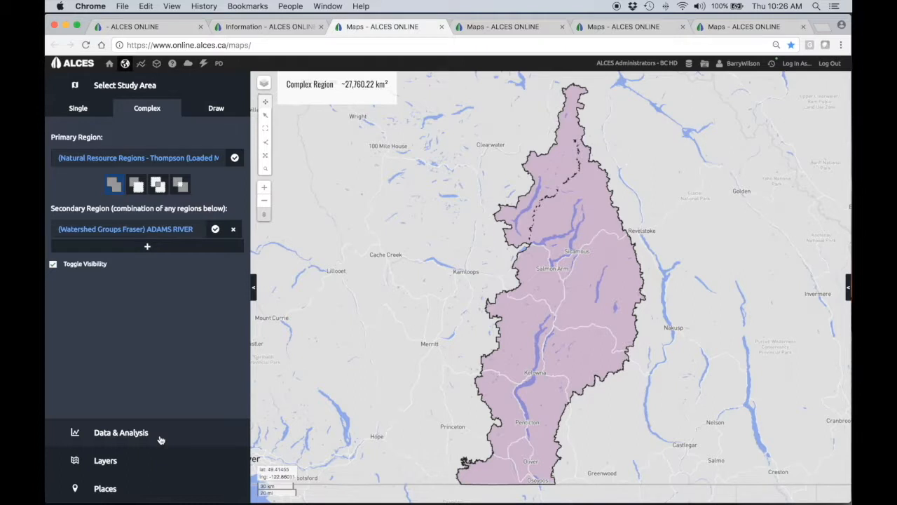
- Switch to the Okanagan River map and examine which feature layers are enabled in its features list
click(506, 27)
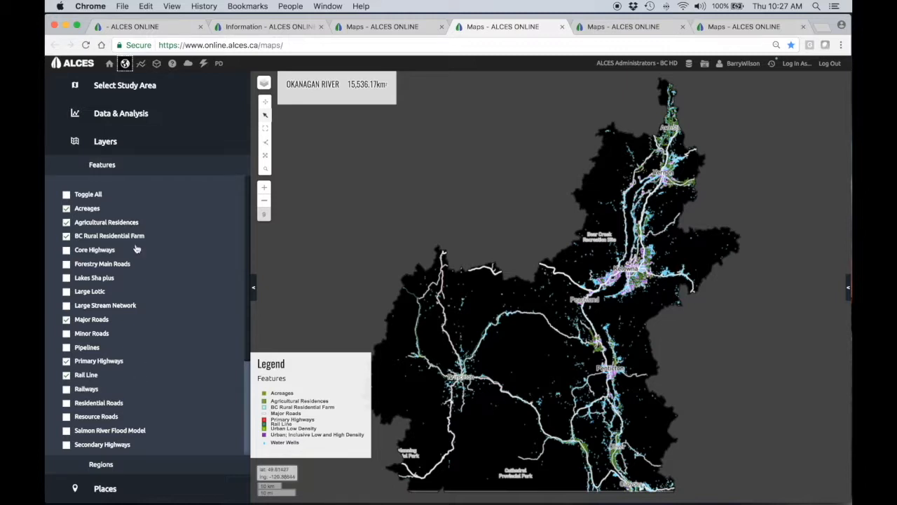
scroll(160, 314, down, 4)
scroll(160, 314, up, 1)
scroll(160, 317, up, 2)
scroll(182, 389, down, 4)
scroll(182, 387, up, 1)
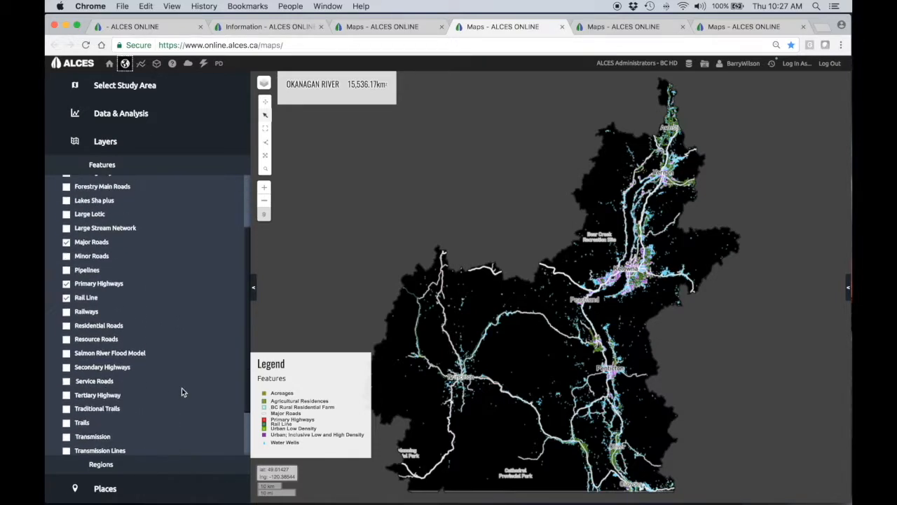
scroll(182, 390, up, 3)
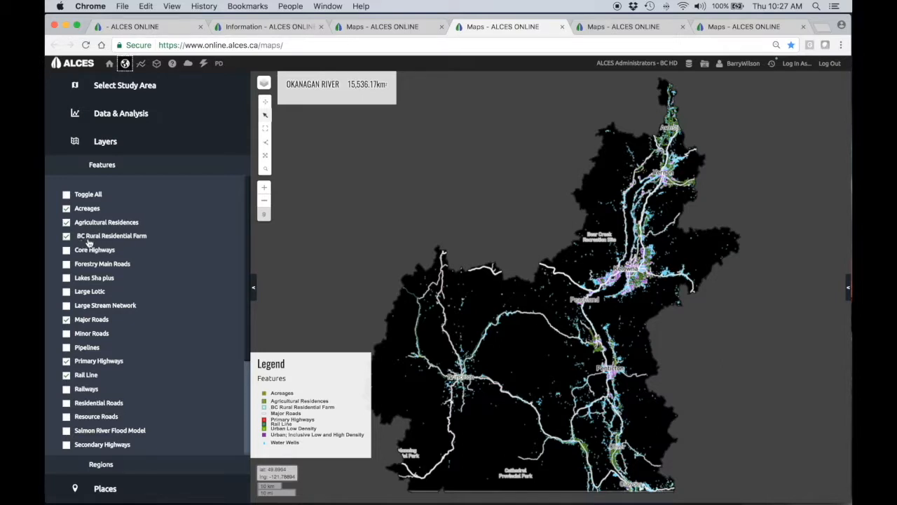
scroll(194, 279, down, 1)
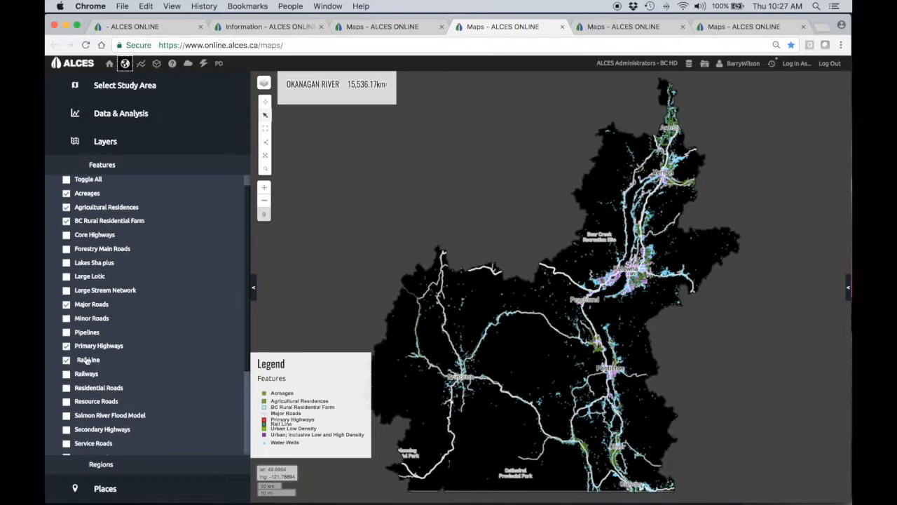
scroll(159, 366, down, 5)
scroll(159, 367, down, 2)
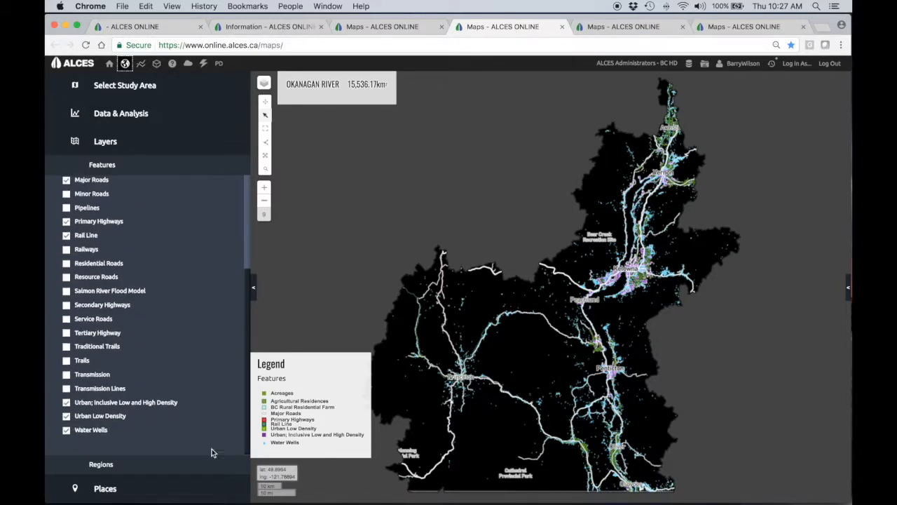
- Move the legend to the empty area northwest of the Okanagan River region and toggle the Minor Roads feature on and off
drag(344, 382, 524, 147)
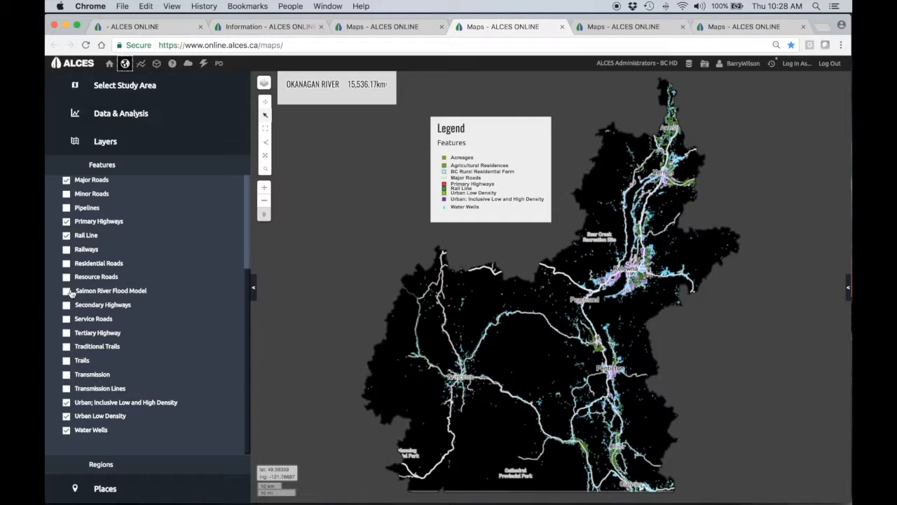
scroll(128, 246, up, 1)
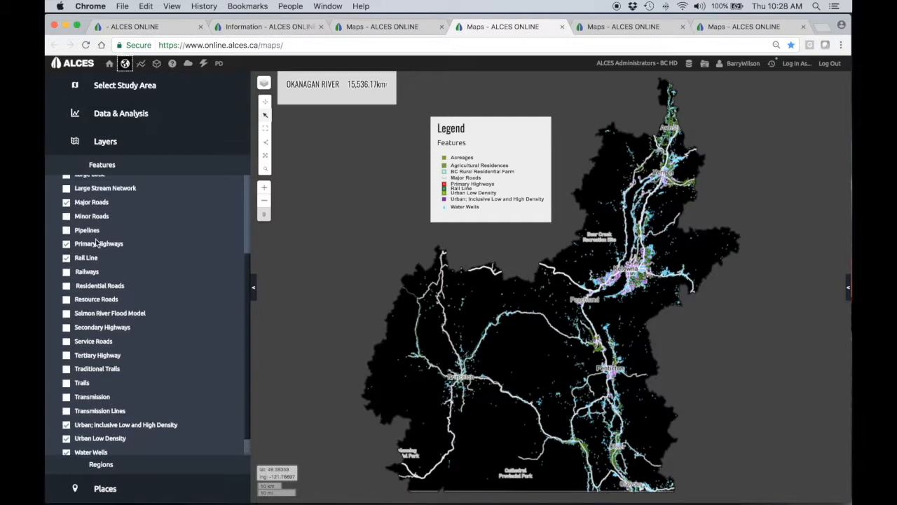
click(67, 216)
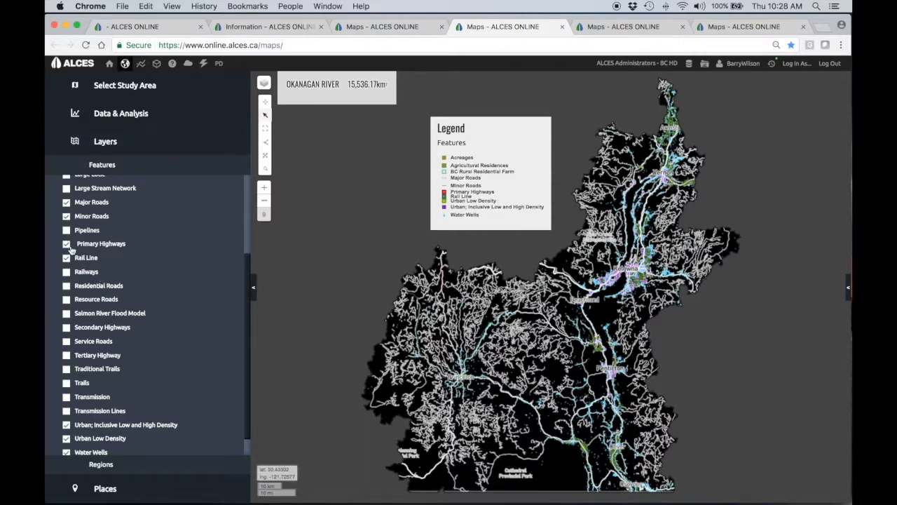
click(66, 216)
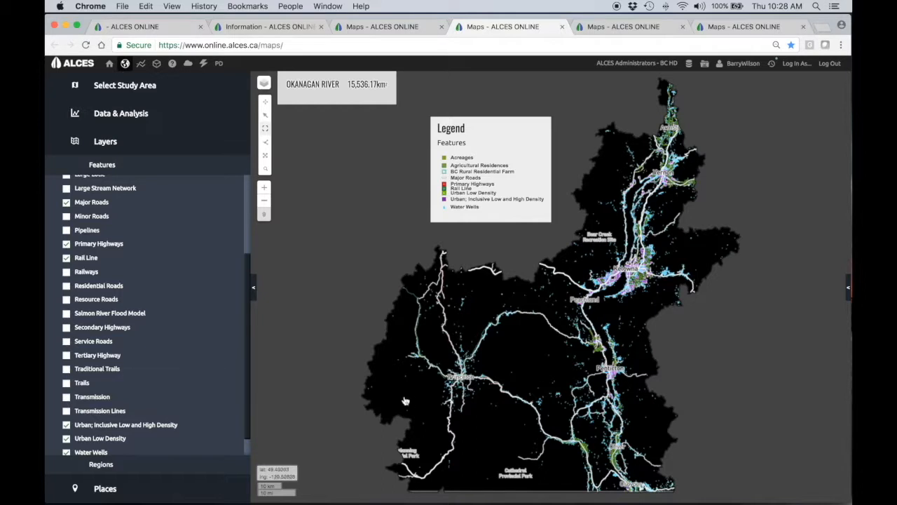
- Show the features around Princeton over the Bing Aerial base map
drag(426, 347, 499, 409)
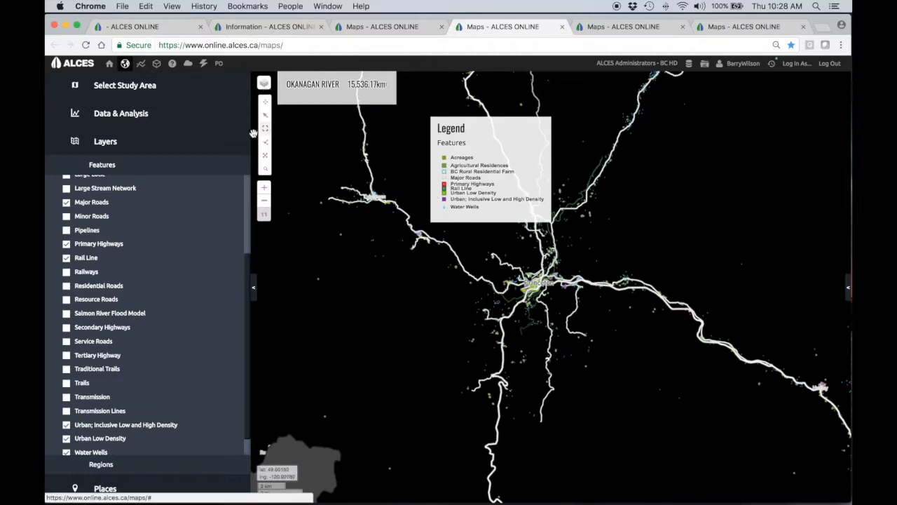
click(265, 189)
click(265, 188)
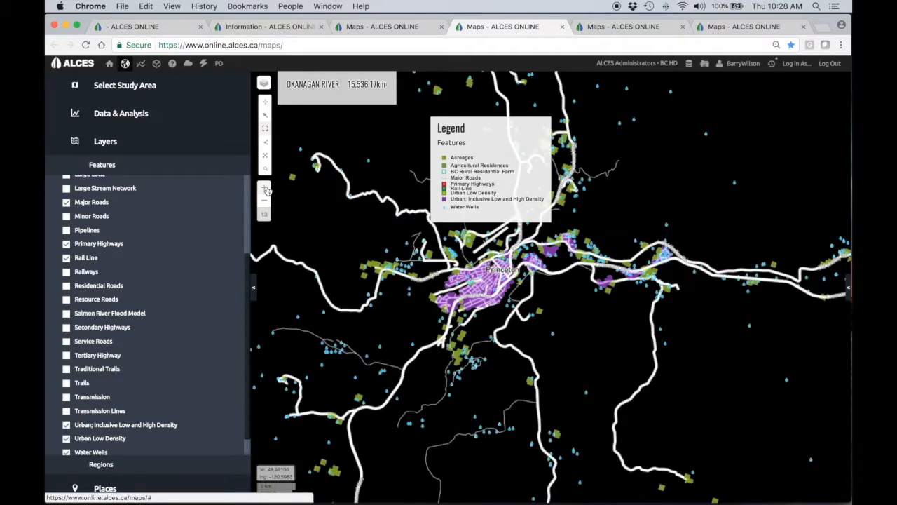
click(264, 83)
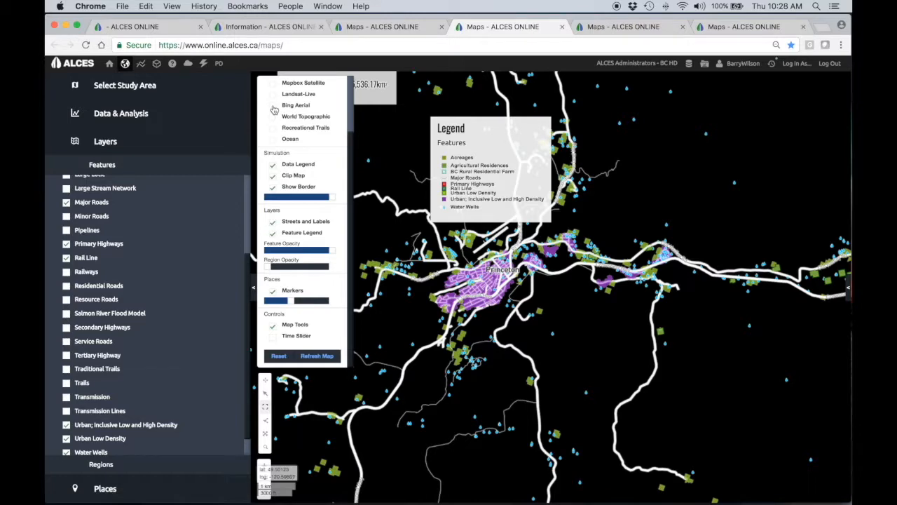
click(274, 107)
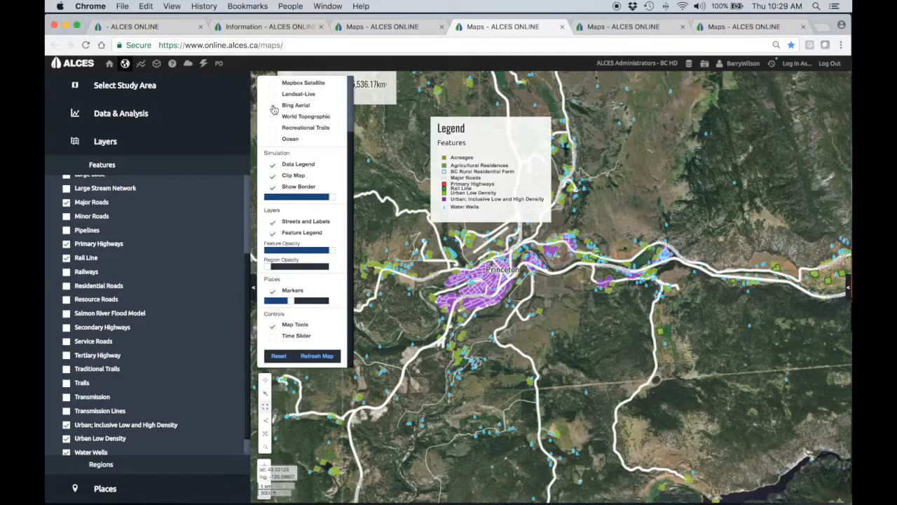
click(543, 328)
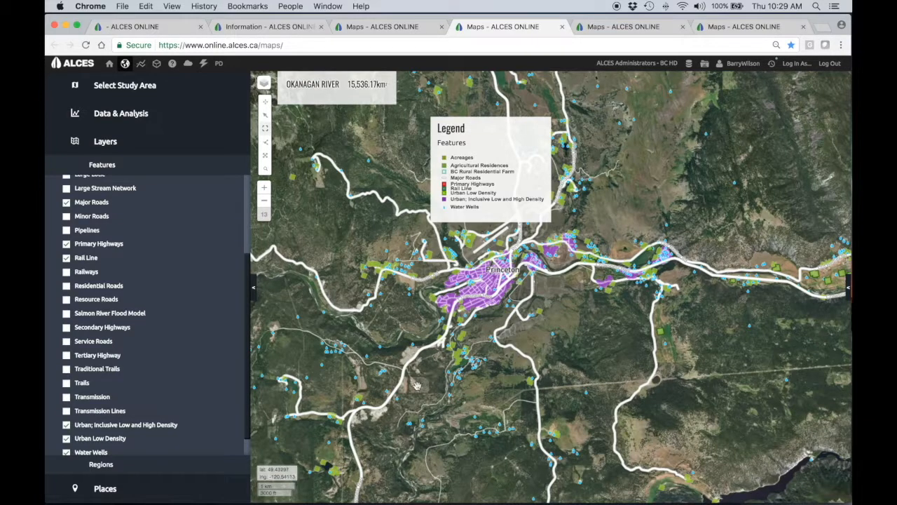
- Switch to the All of British Columbia map and display only the Mineral Title region within Mineral Titles
click(614, 28)
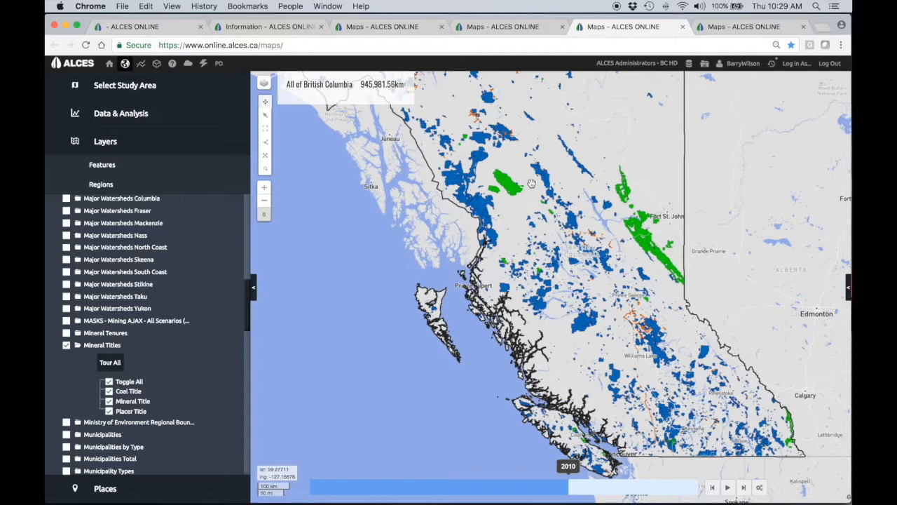
click(515, 28)
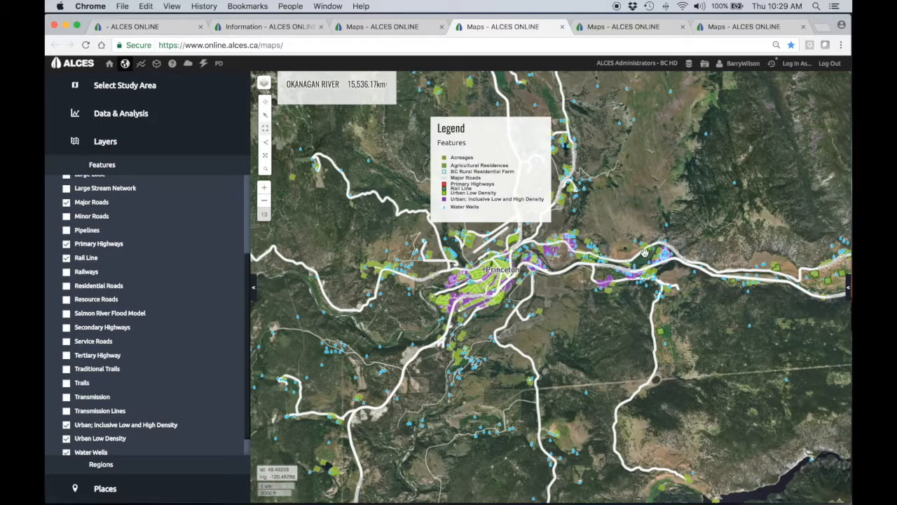
click(624, 28)
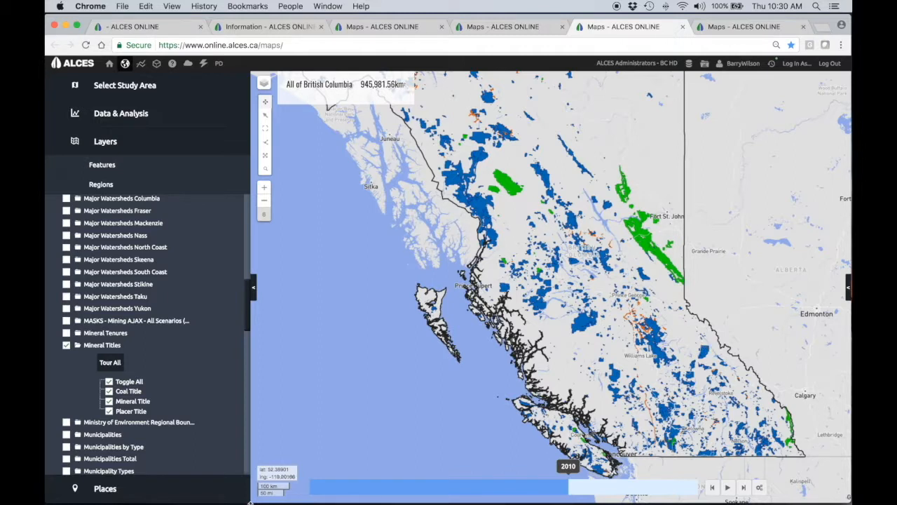
click(108, 382)
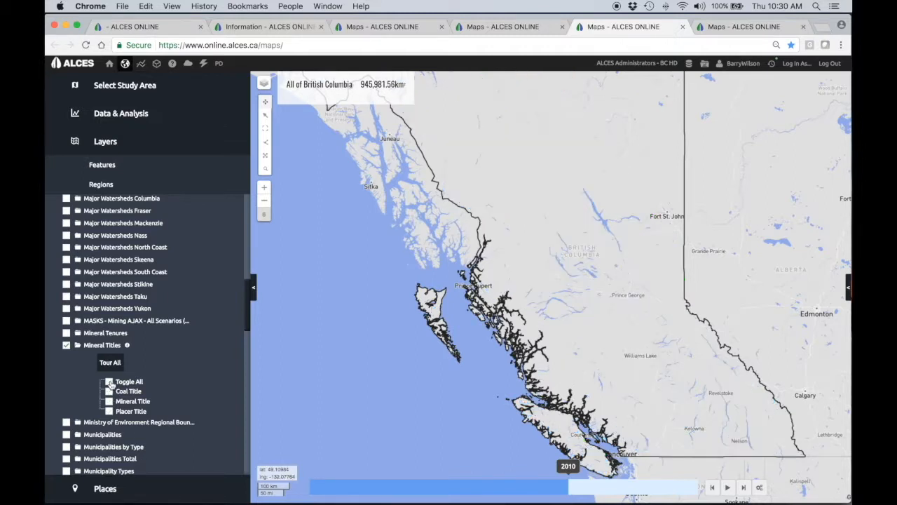
click(109, 401)
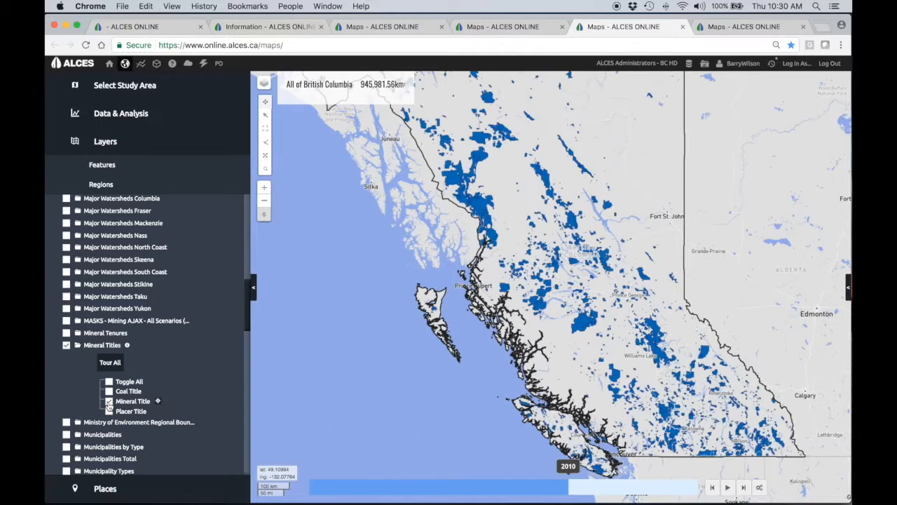
- Display Placer Title instead of Mineral Title, toggling Mineral Title on and off once more to compare the two
click(109, 403)
click(110, 412)
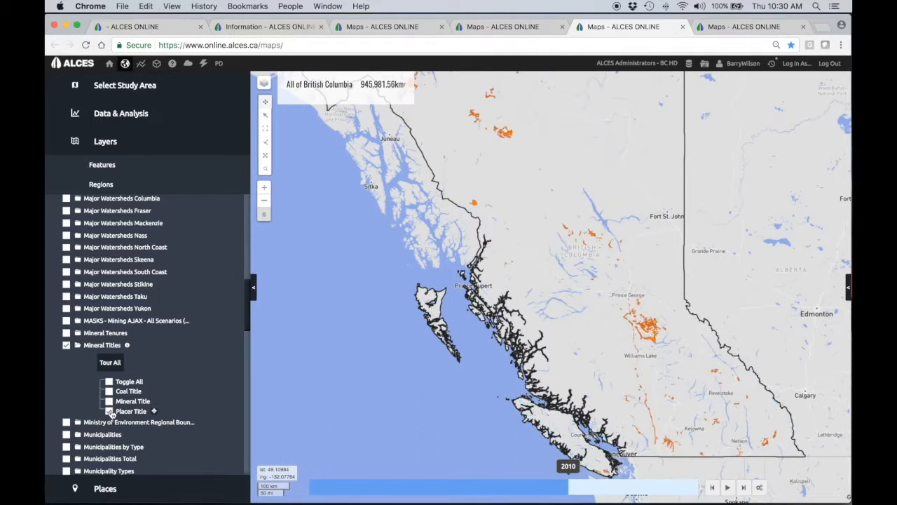
click(109, 401)
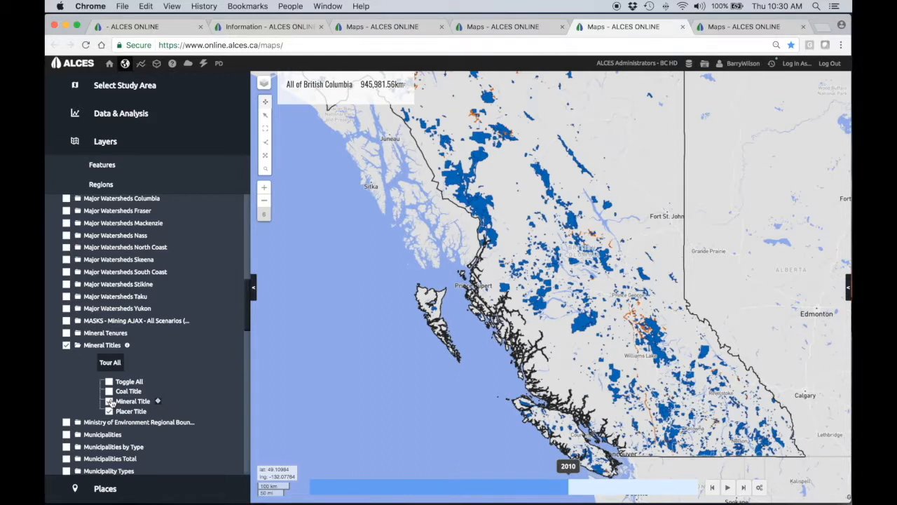
click(109, 401)
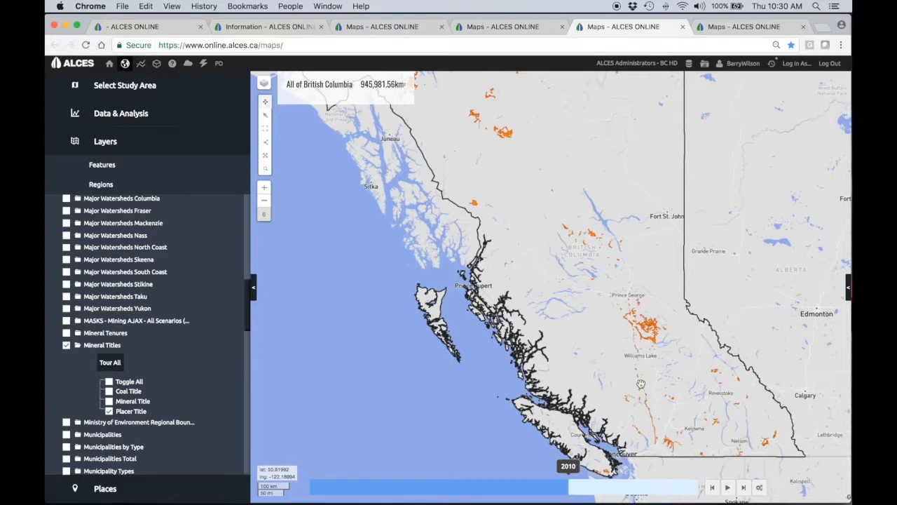
- Switch to the All of British Columbia places map and review the options for creating, viewing and touring places
click(726, 30)
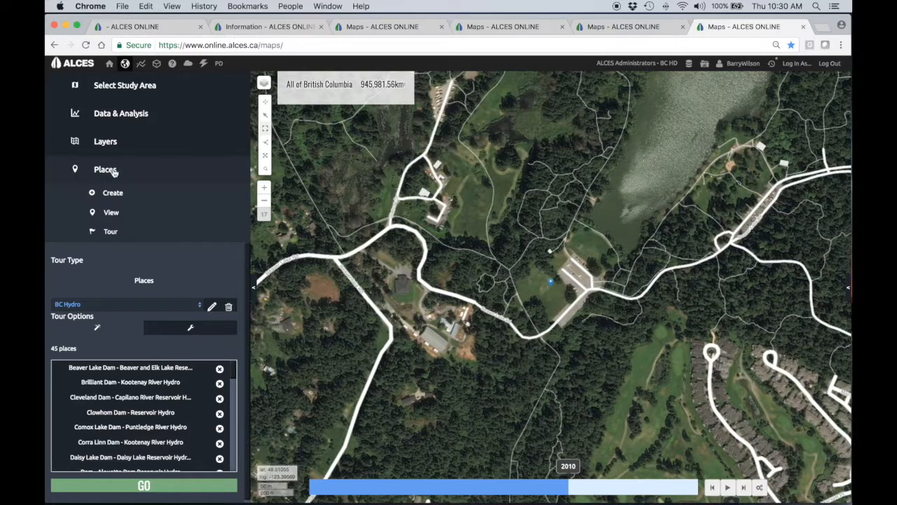
click(136, 192)
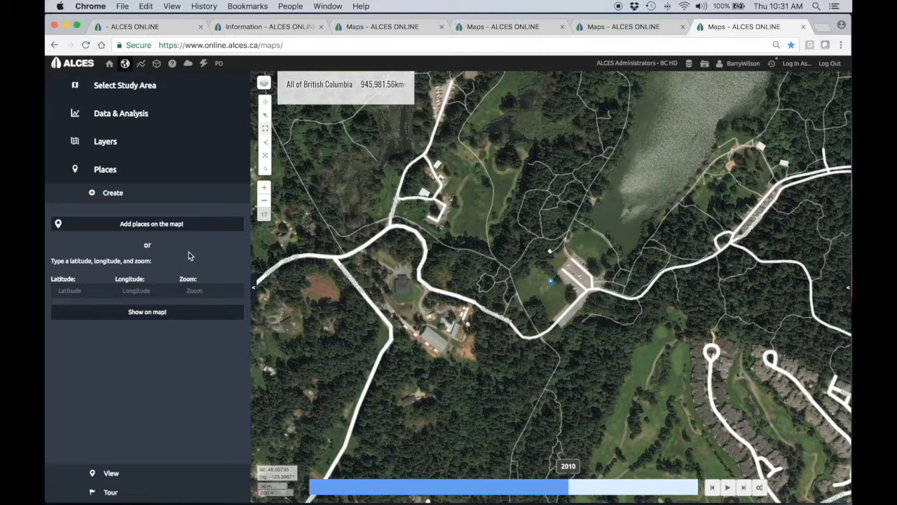
click(170, 477)
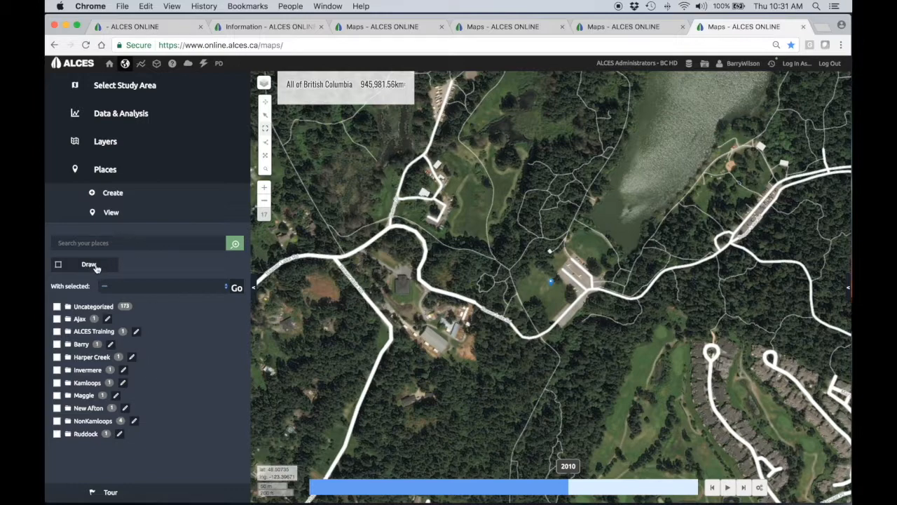
click(154, 496)
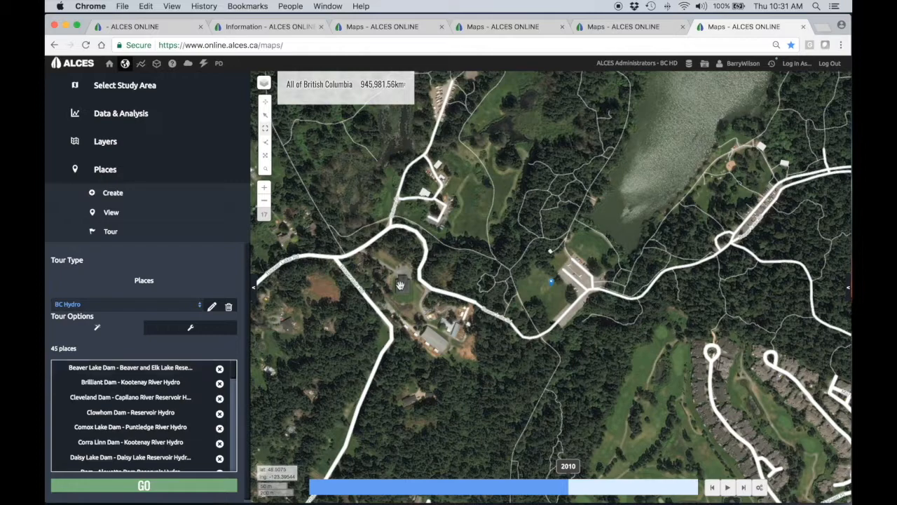
- Change the base map to Minimal and back to Bing Aerial to compare them around the place marker
mouse_move(264, 85)
click(274, 100)
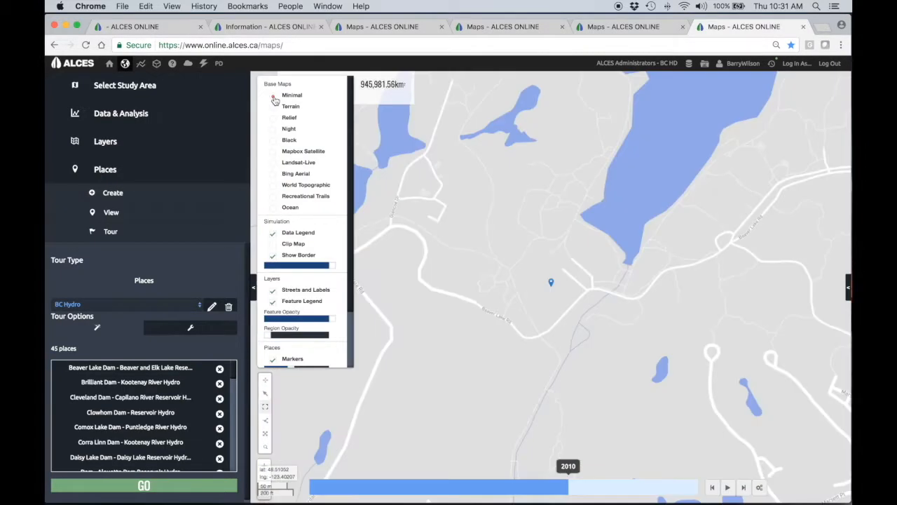
click(275, 176)
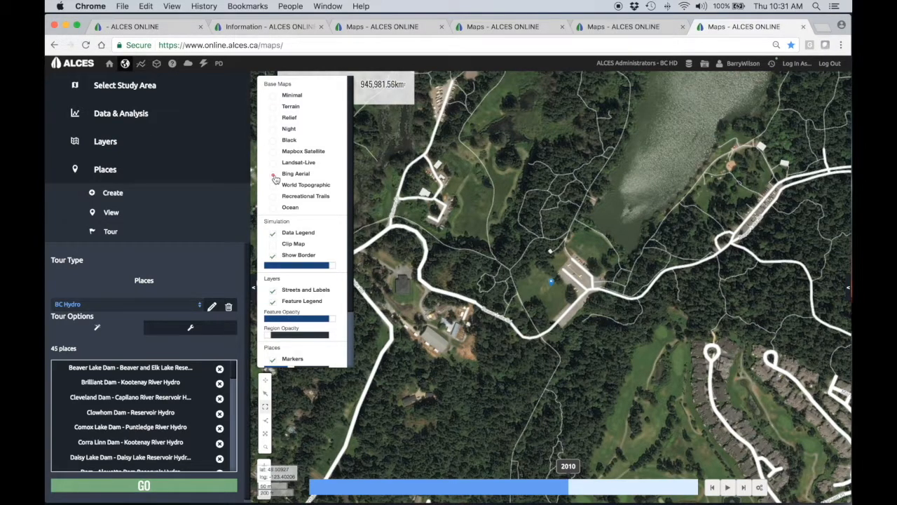
- Run the BC Hydro places tour and pause at Comox Lake Dam to inspect the dam up close
click(162, 489)
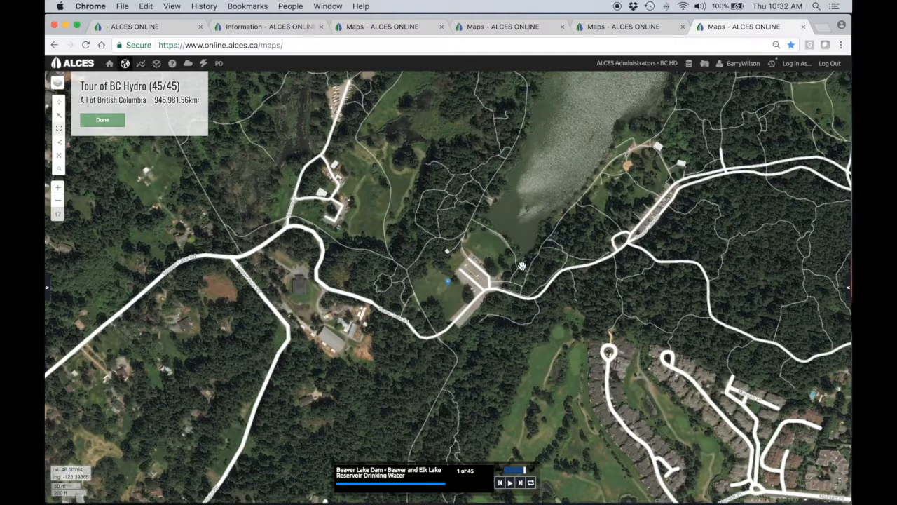
click(511, 484)
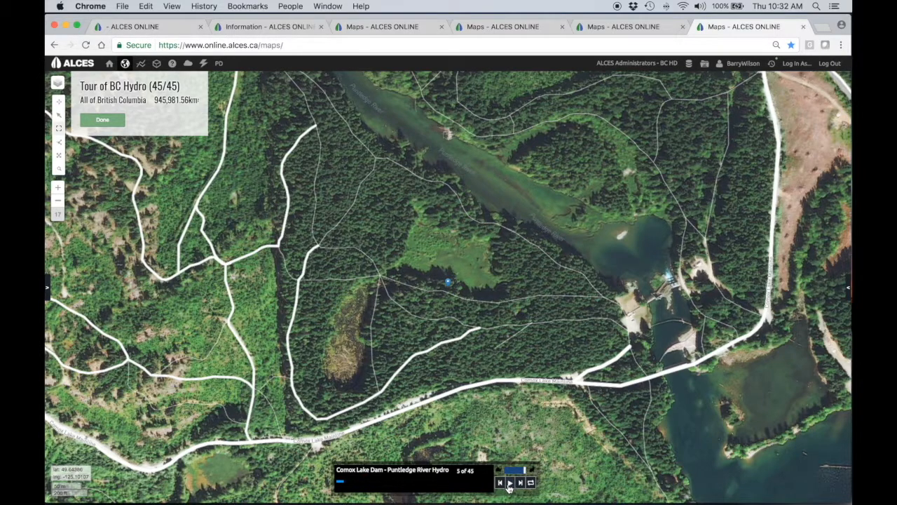
click(511, 483)
drag(612, 261, 684, 322)
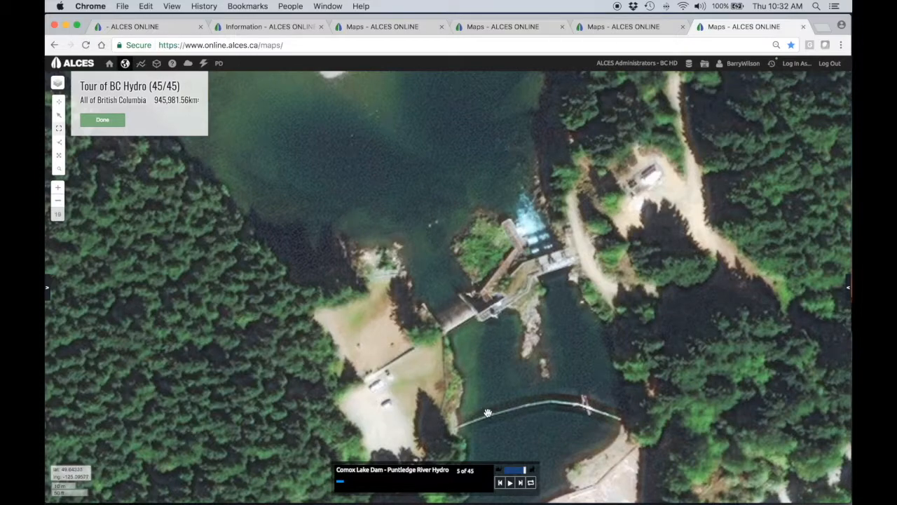
- Resume the BC Hydro tour, skip ahead from Daisy Lake Dam and end the tour at Peace Canyon Dinosaur Lake
click(509, 482)
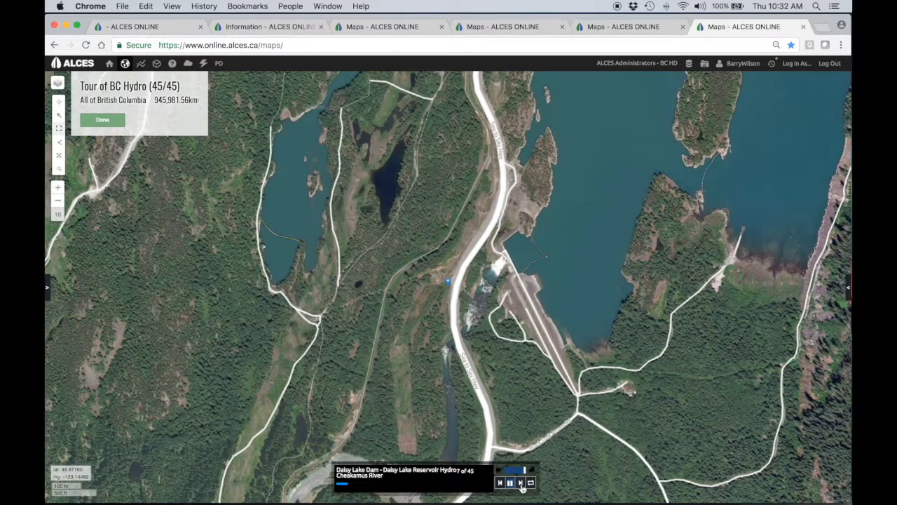
click(521, 483)
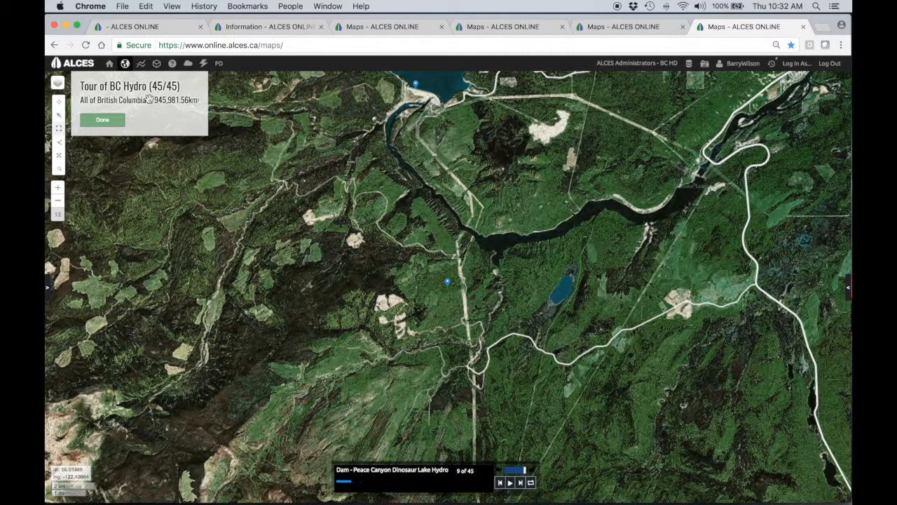
click(104, 122)
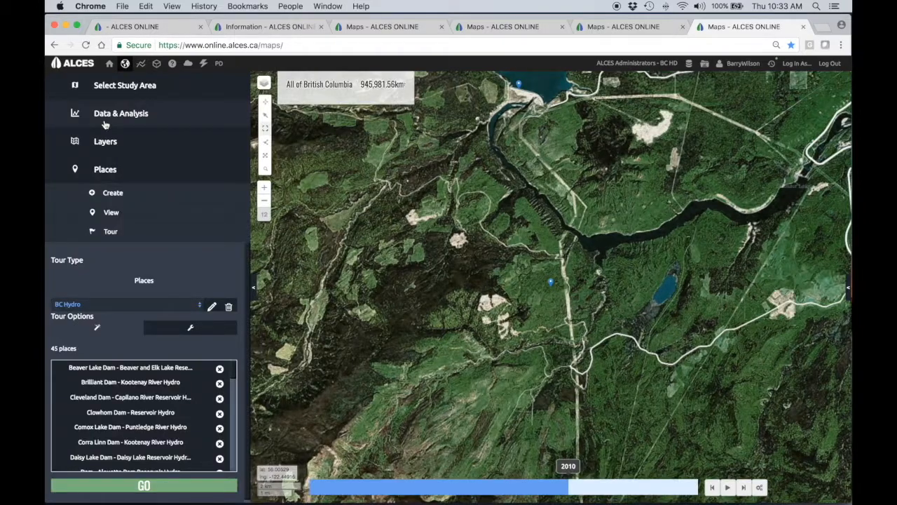
- Switch to the Complex Region map and choose the existing RoadForestryMainRd indicator from the BC Unitya folder
click(384, 27)
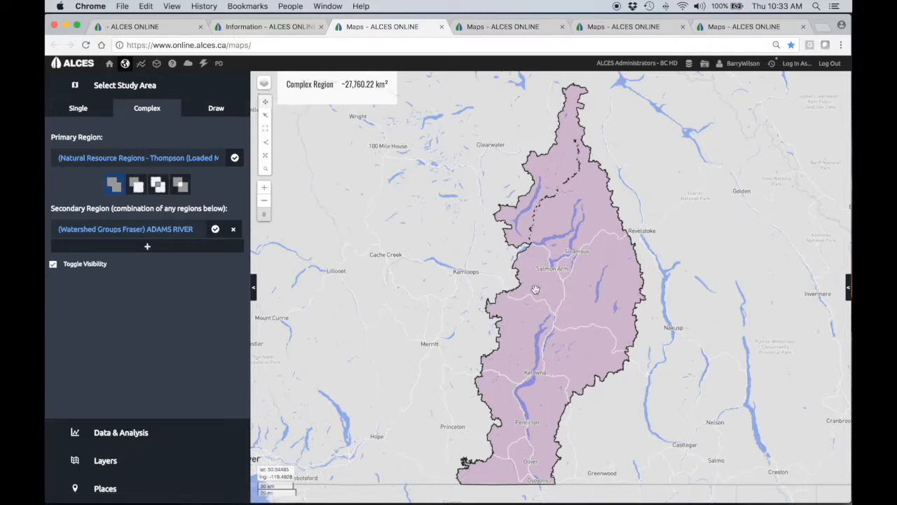
click(173, 436)
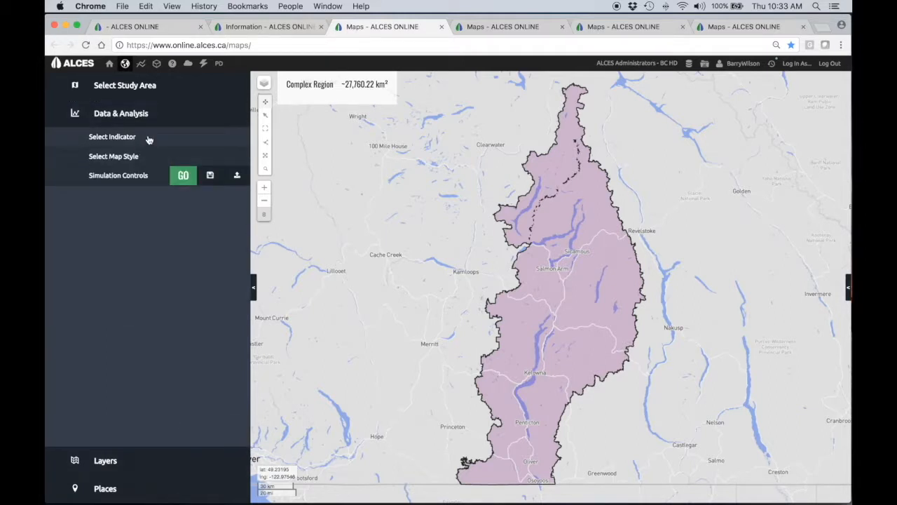
click(112, 137)
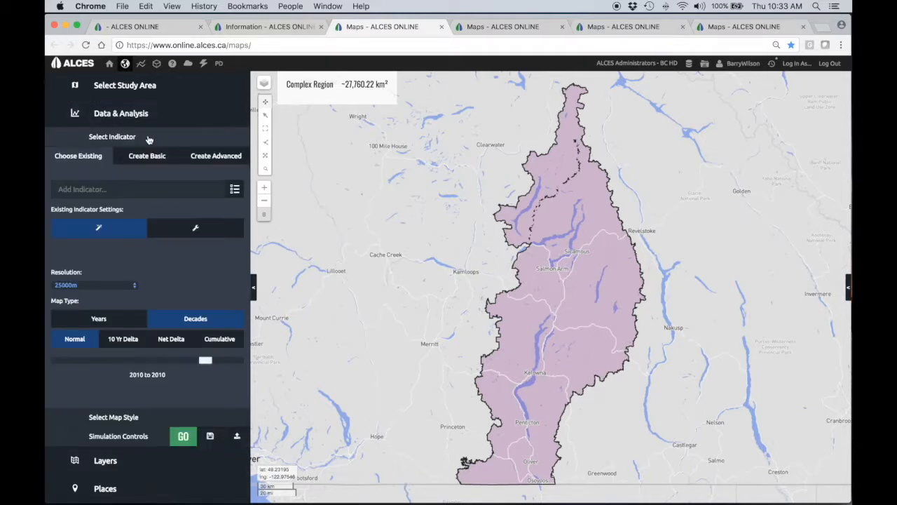
click(236, 191)
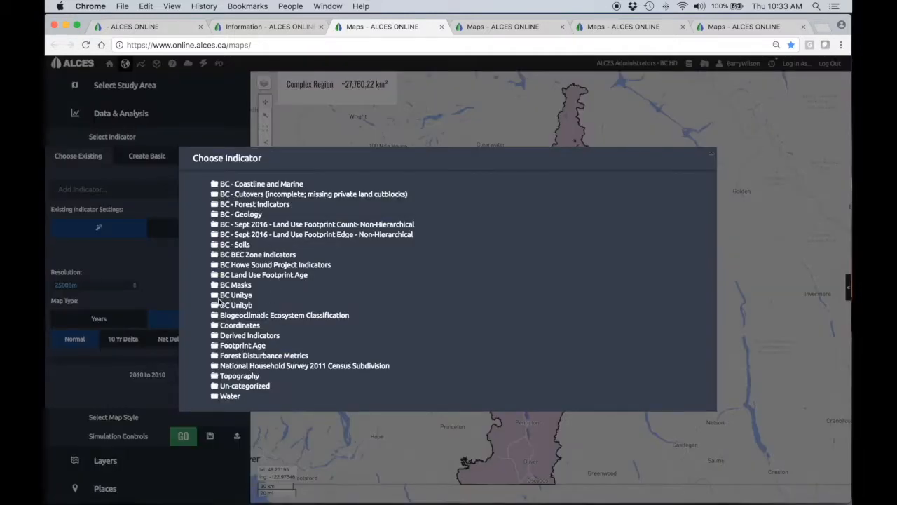
click(215, 295)
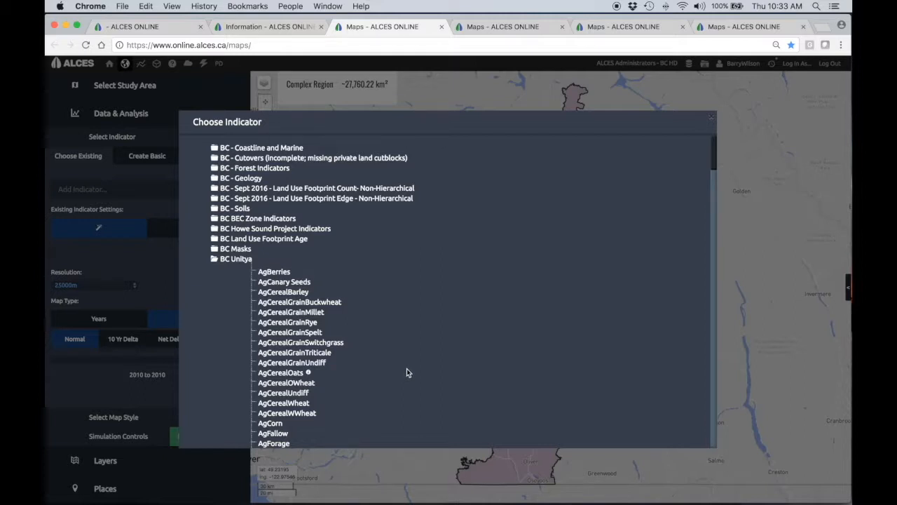
scroll(419, 367, down, 10)
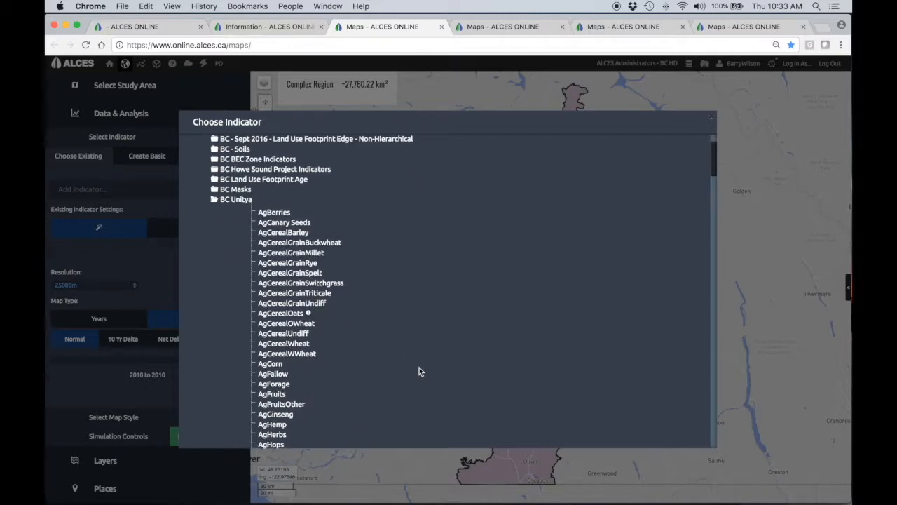
scroll(419, 370, down, 15)
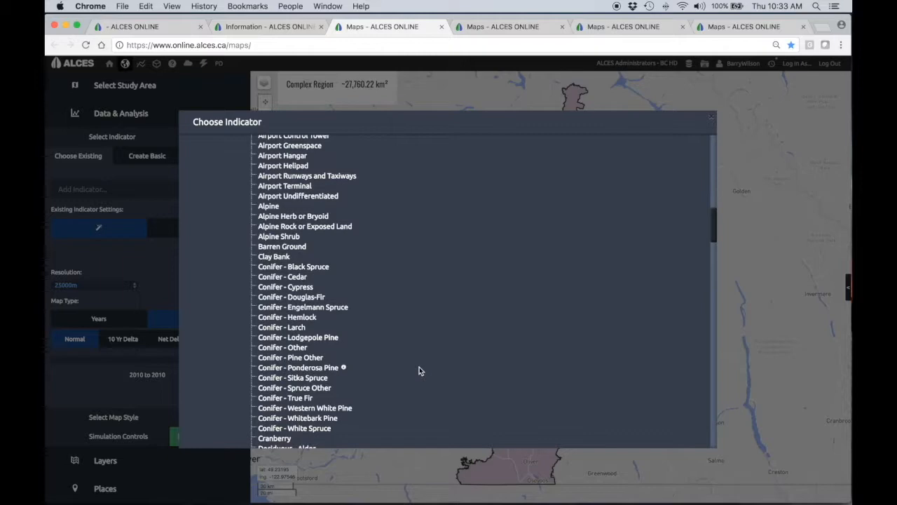
scroll(419, 371, down, 5)
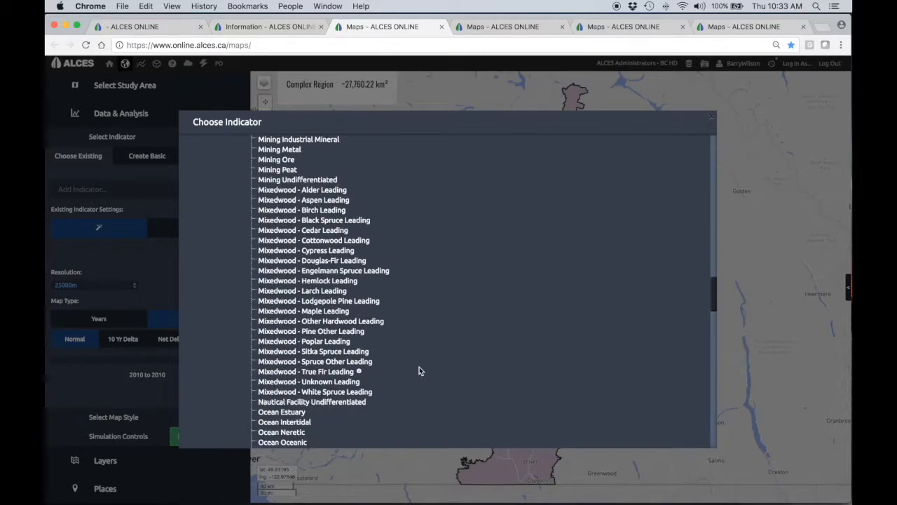
scroll(419, 371, down, 18)
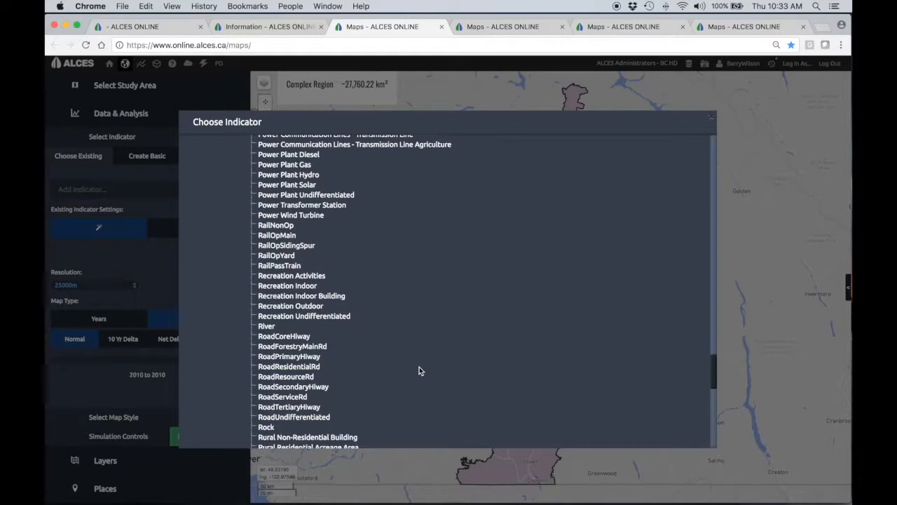
click(294, 346)
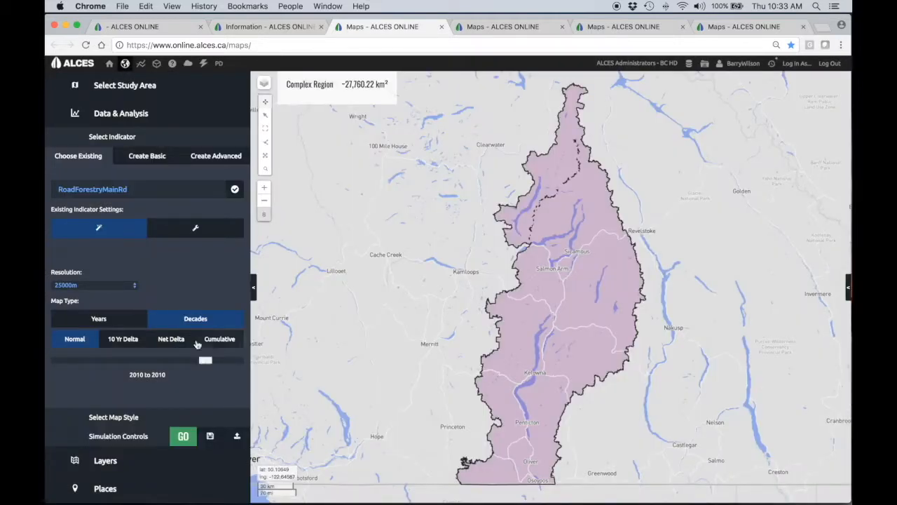
- Set the indicator resolution to 200m and generate the 2010 heatmap with a 2 x resolution sample radius
click(128, 286)
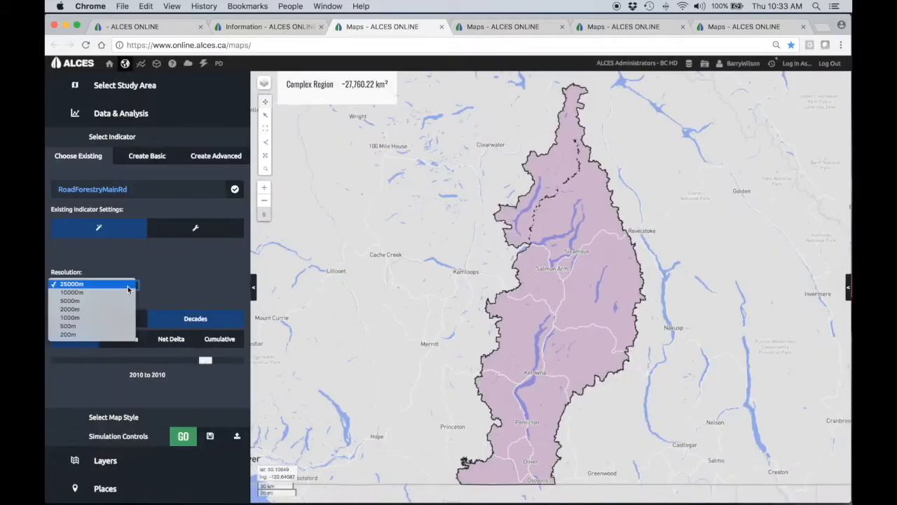
click(119, 335)
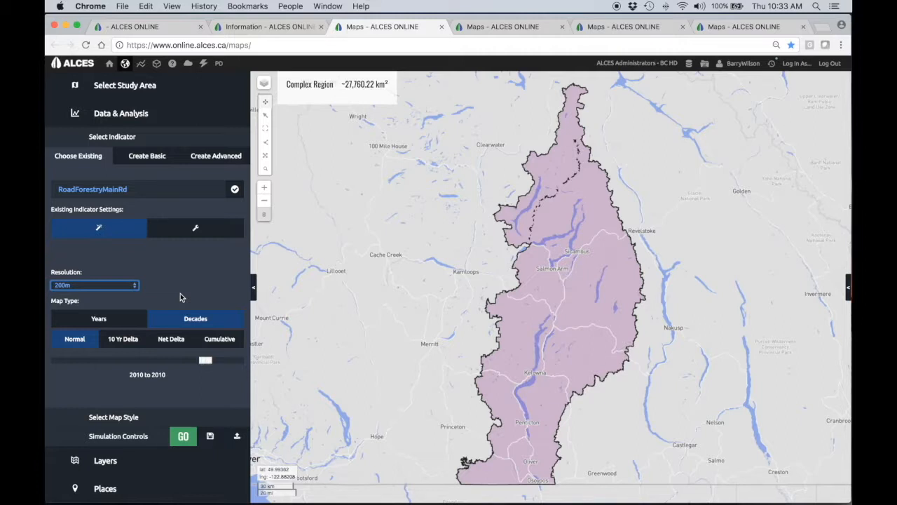
click(176, 419)
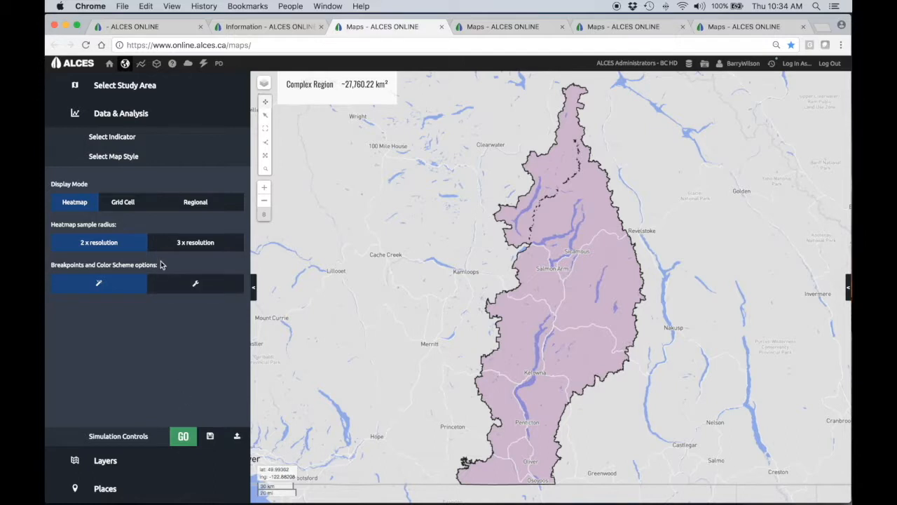
click(168, 157)
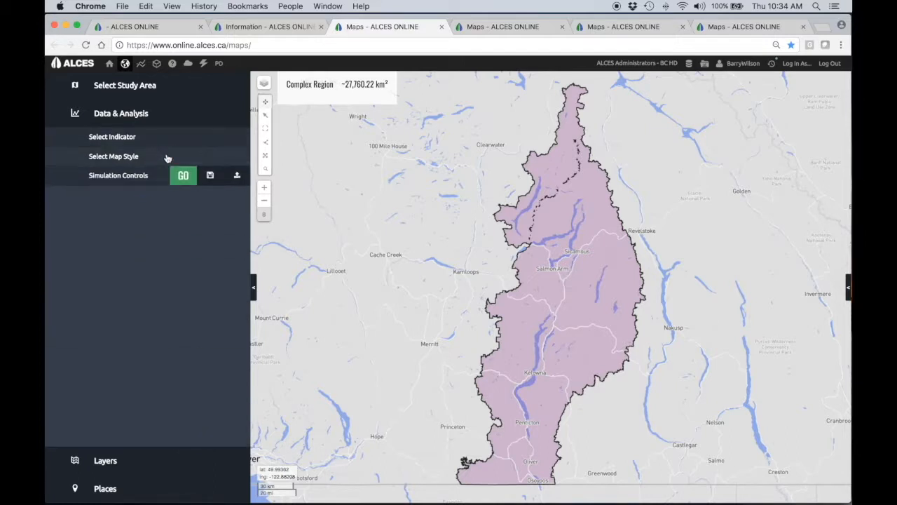
click(173, 140)
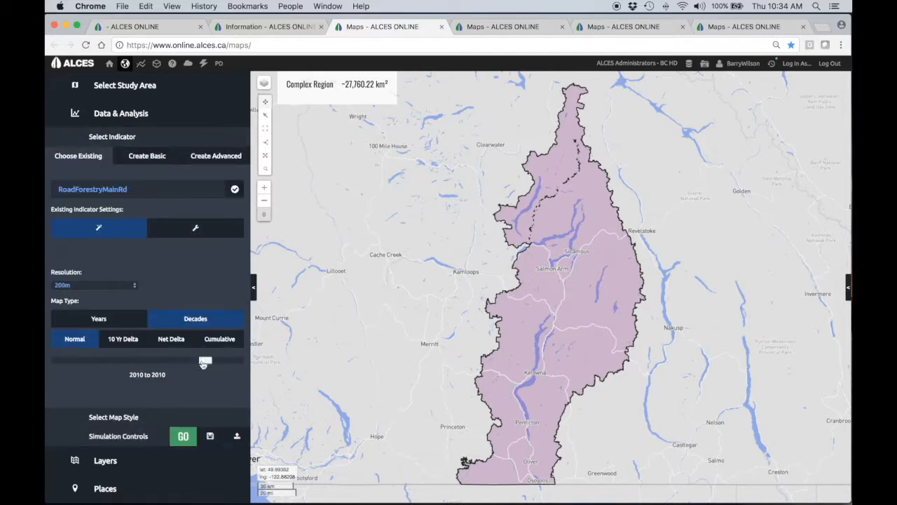
click(207, 417)
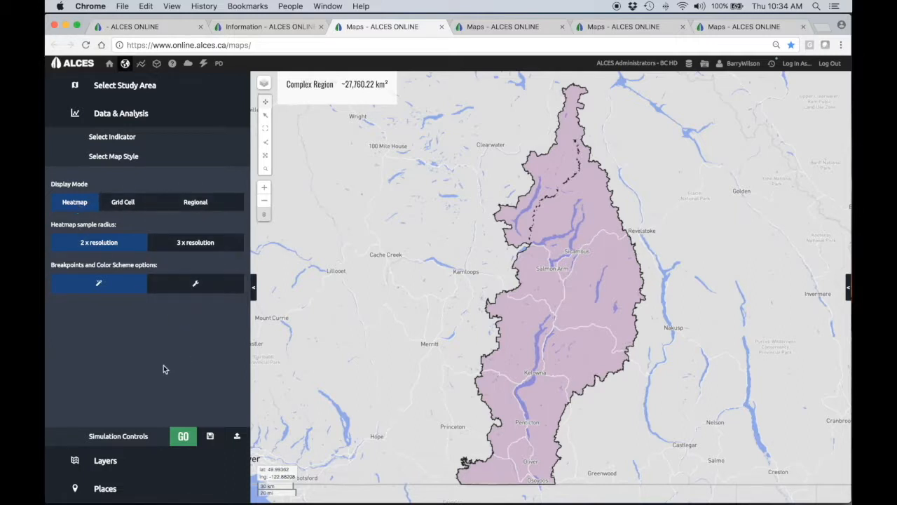
click(185, 436)
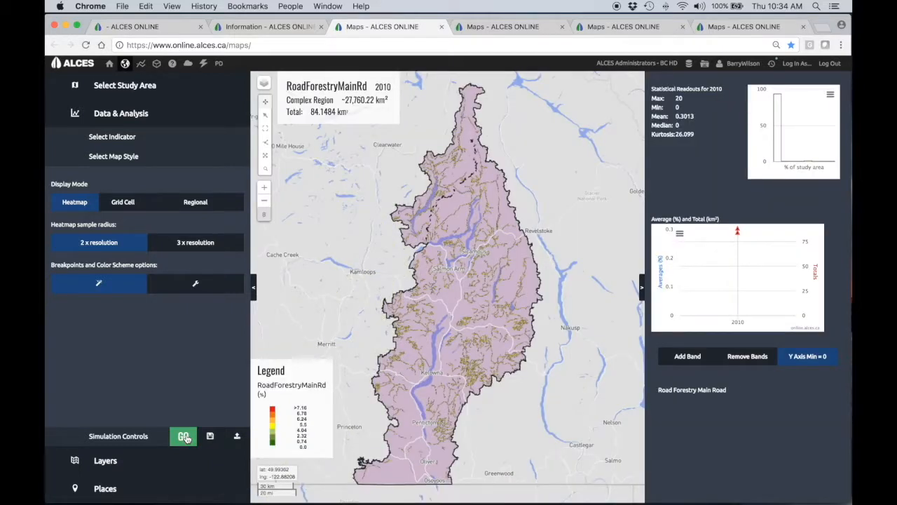
- Turn off the visibility of the complex study area's shading so only its border and the heatmap show
click(121, 137)
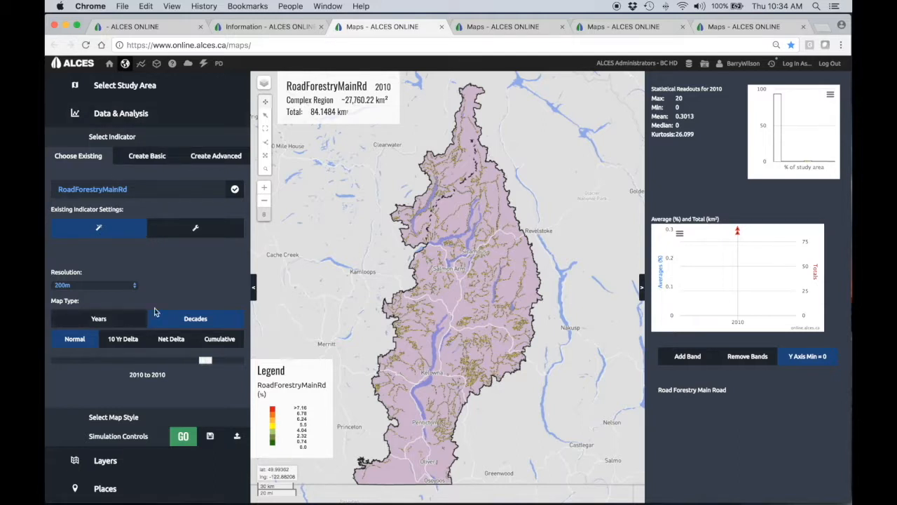
click(150, 157)
click(87, 157)
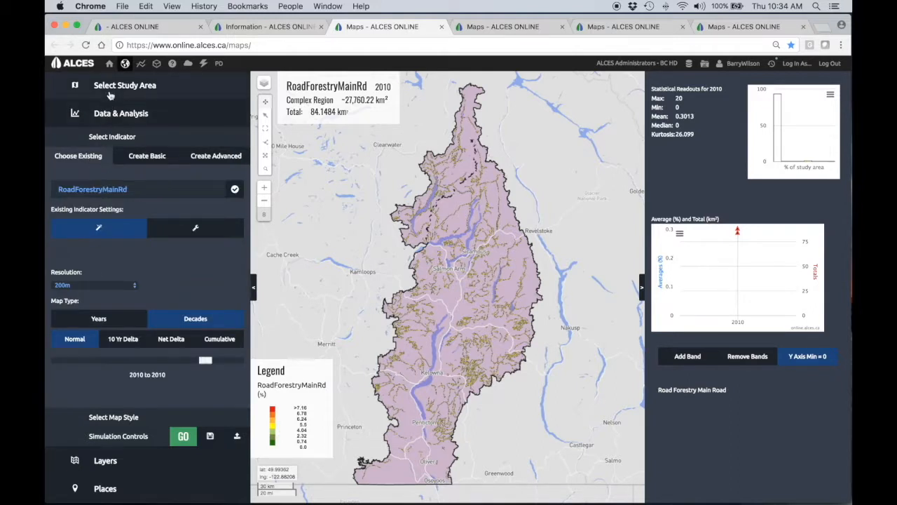
click(111, 90)
click(52, 265)
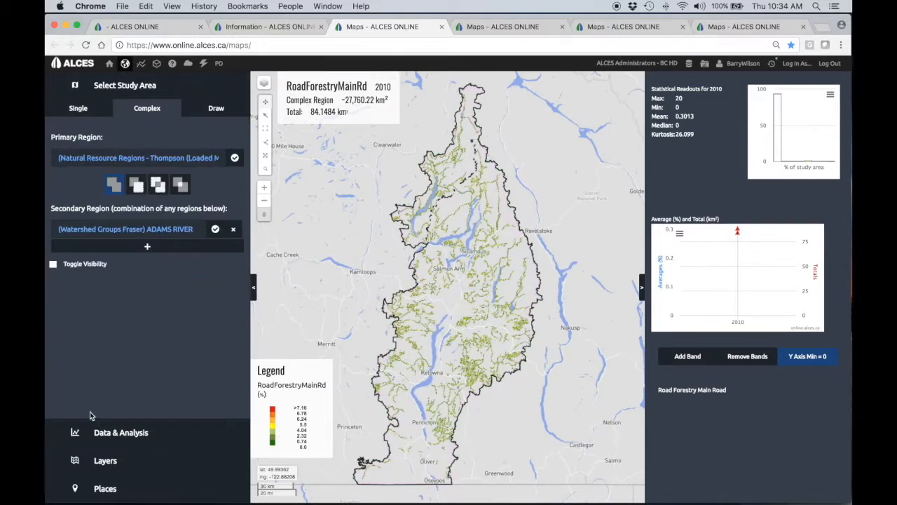
- Enable custom breakpoint and color options in the indicator's map style and apply the red-to-dark-green palette without a transparent class
click(120, 433)
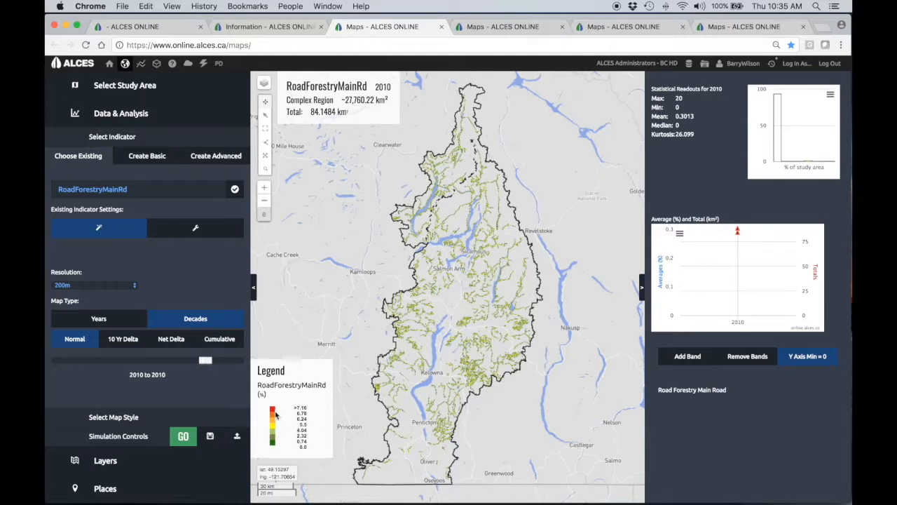
click(211, 416)
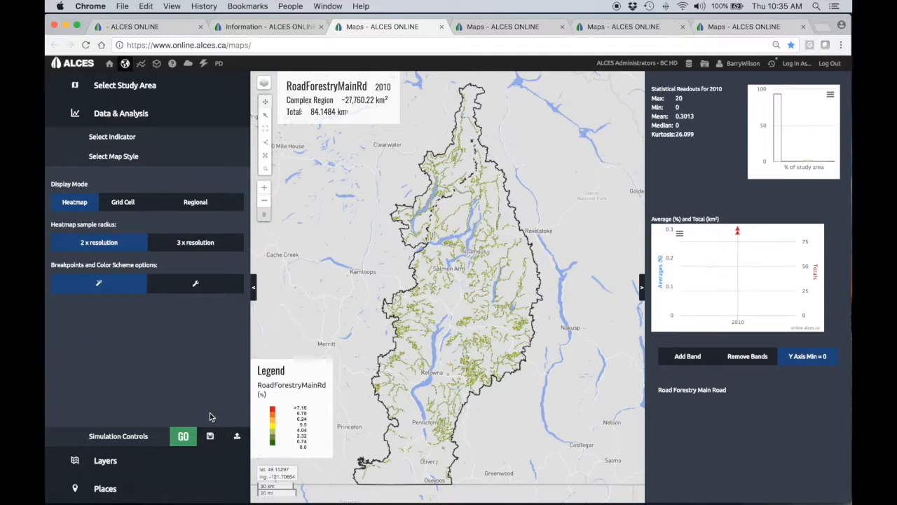
click(190, 286)
scroll(155, 385, down, 2)
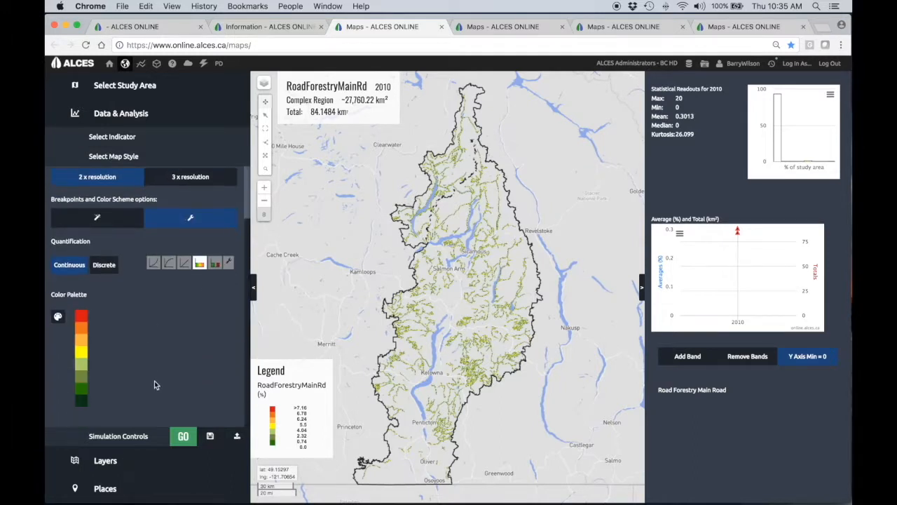
click(58, 318)
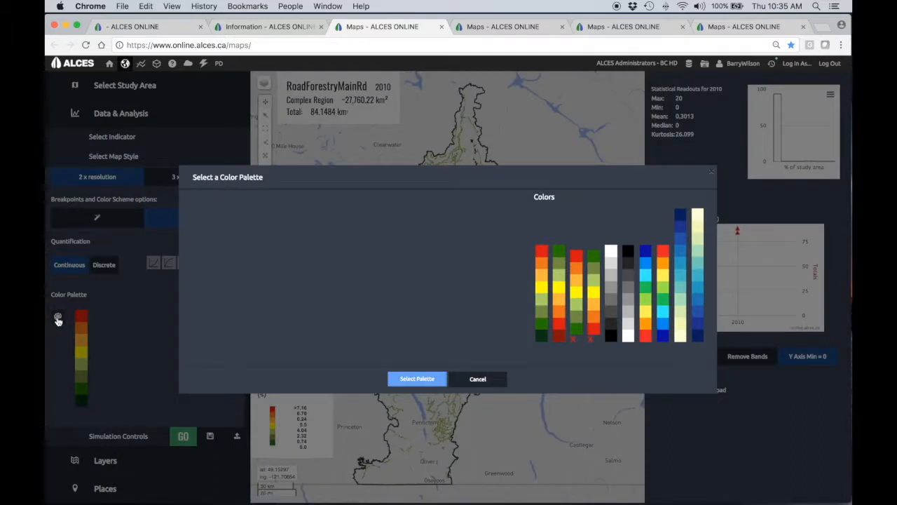
click(542, 341)
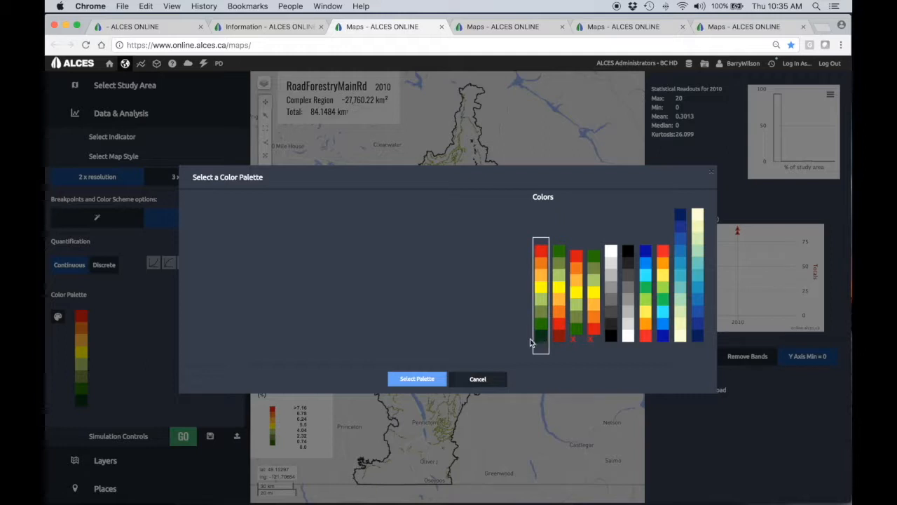
click(397, 379)
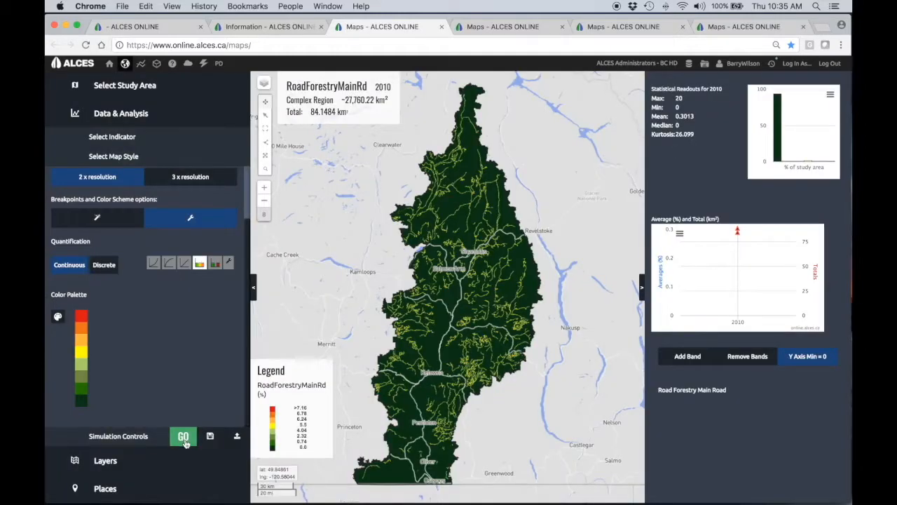
- Change the quantification to the two-class green-and-red breakpoint scheme and regenerate the RoadForestryMainRd heatmap
click(216, 270)
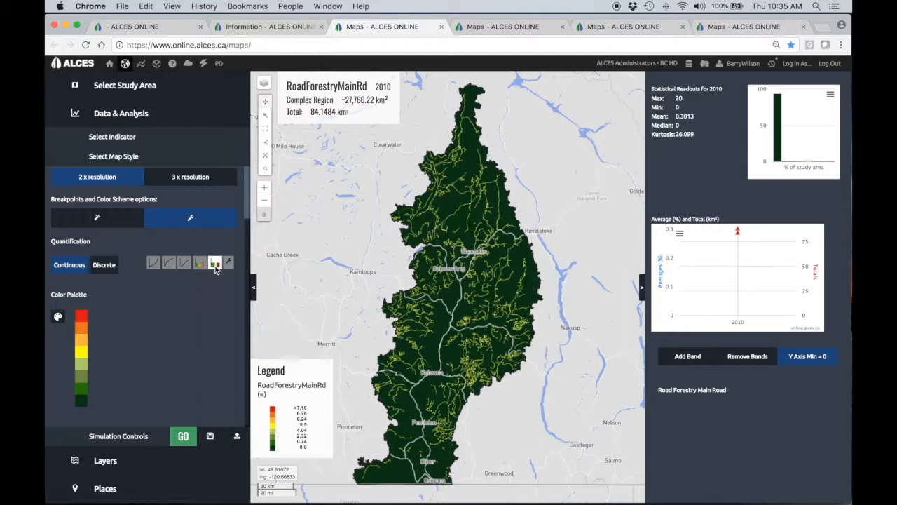
click(183, 437)
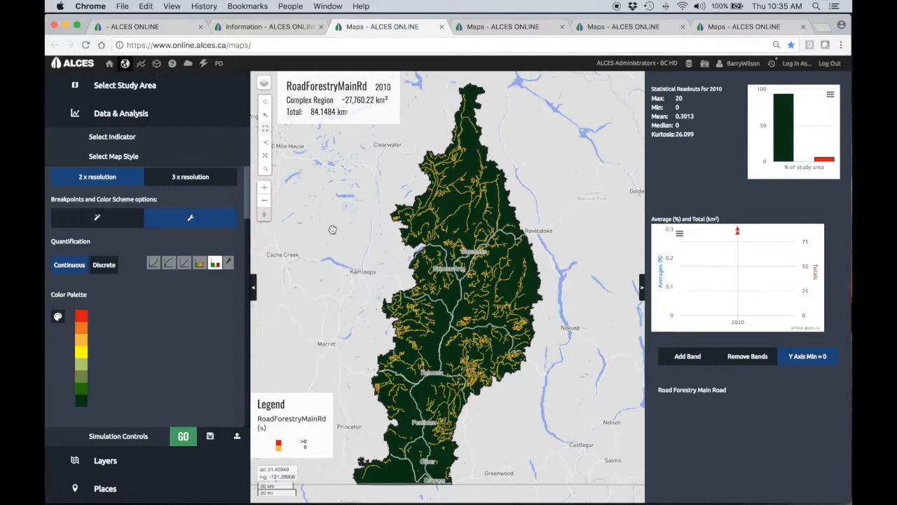
drag(455, 308, 496, 349)
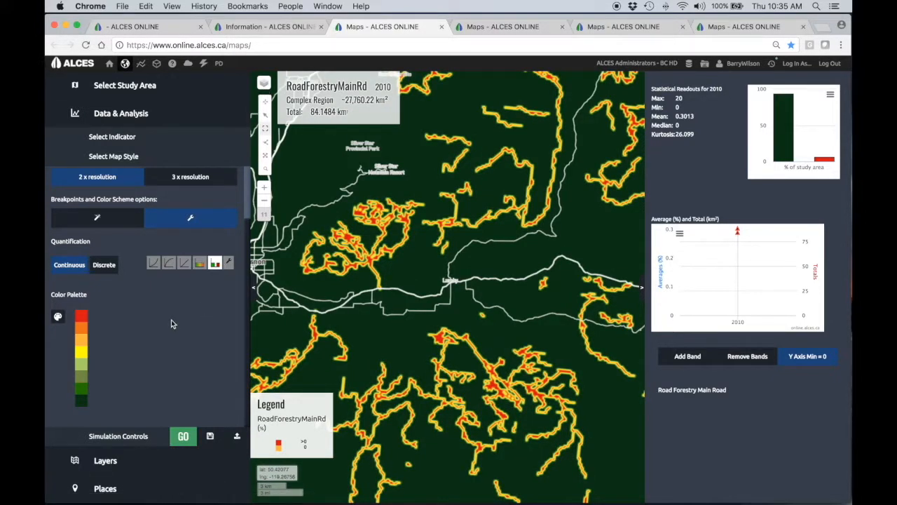
- Apply the red-to-green color palette whose lowest class is transparent, marked with a red x
click(58, 318)
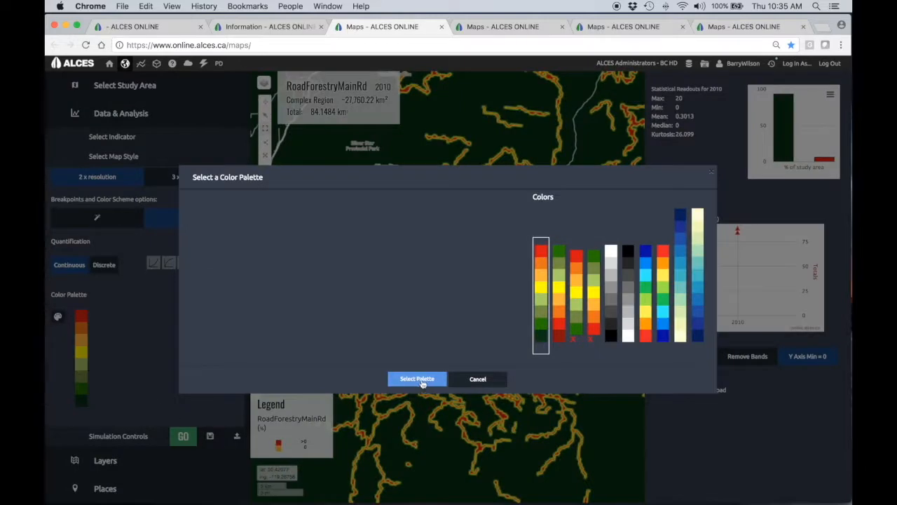
click(576, 339)
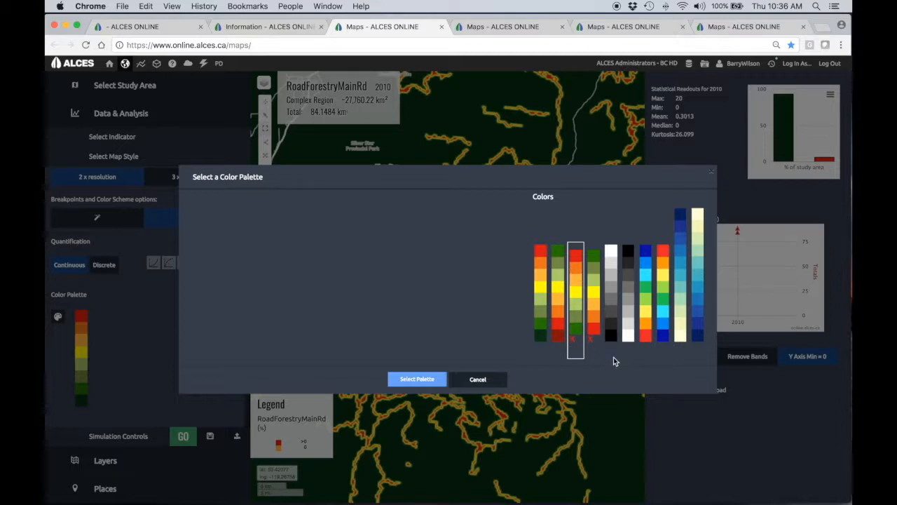
click(418, 379)
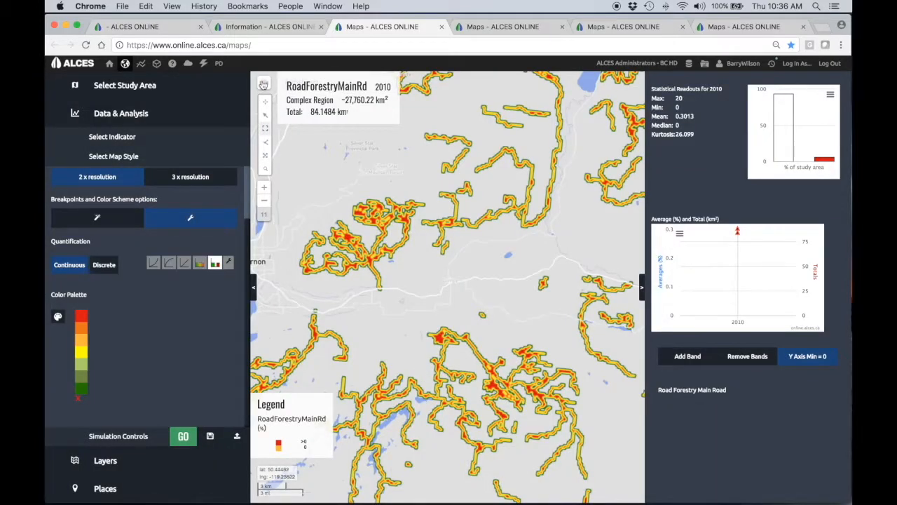
- Switch the base map to Bing Aerial and lower the simulation layer's opacity so the imagery shows through the heatmap
mouse_move(264, 83)
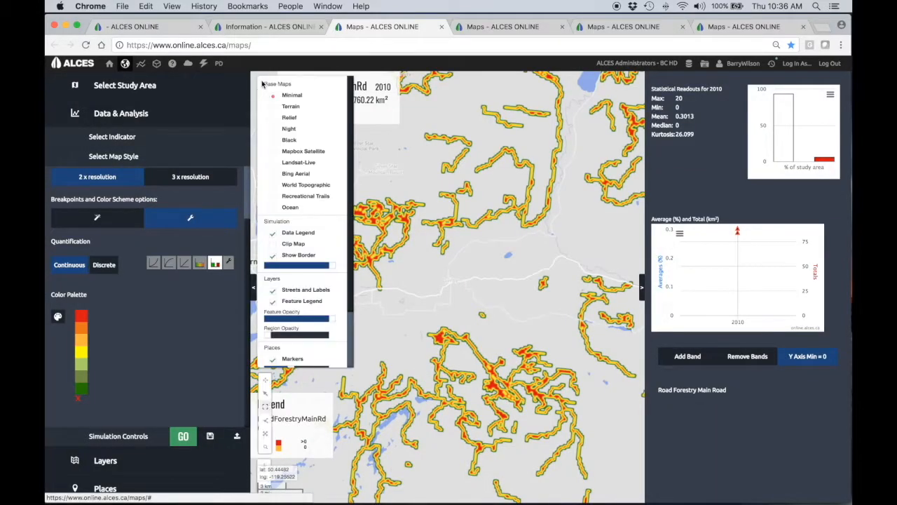
click(274, 178)
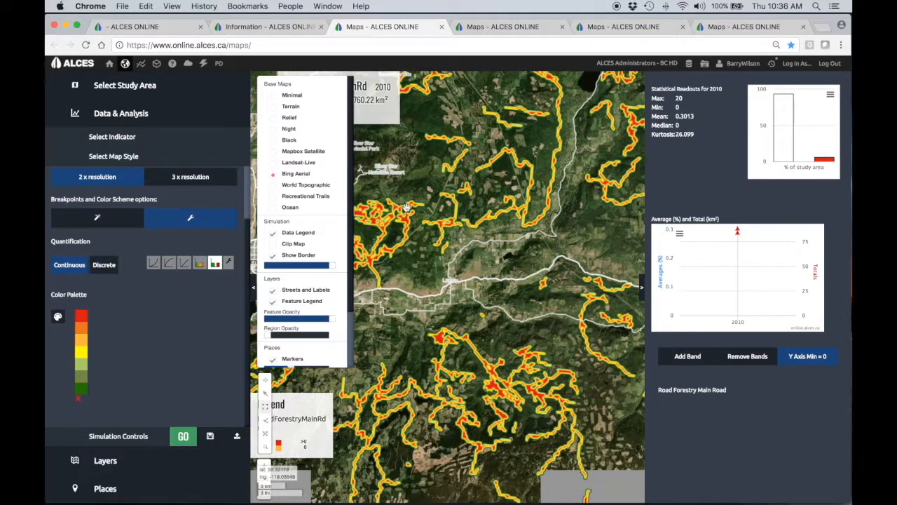
click(264, 188)
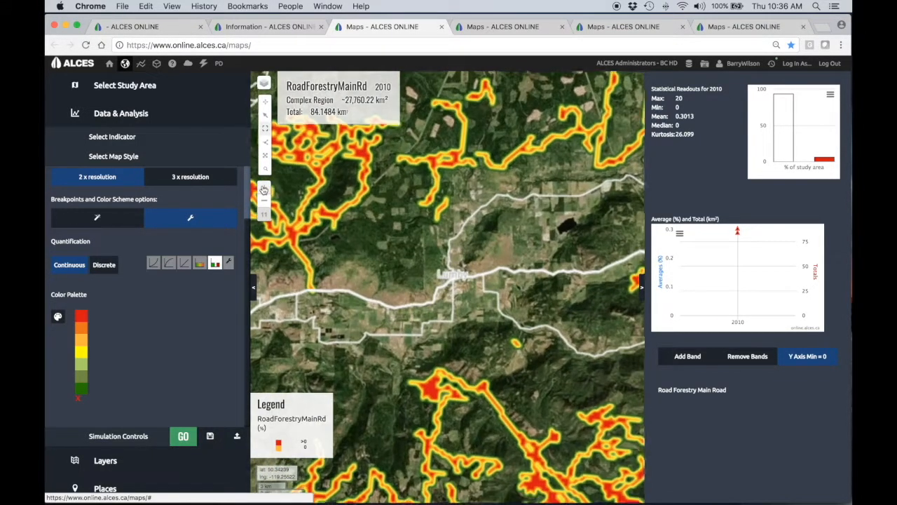
click(263, 188)
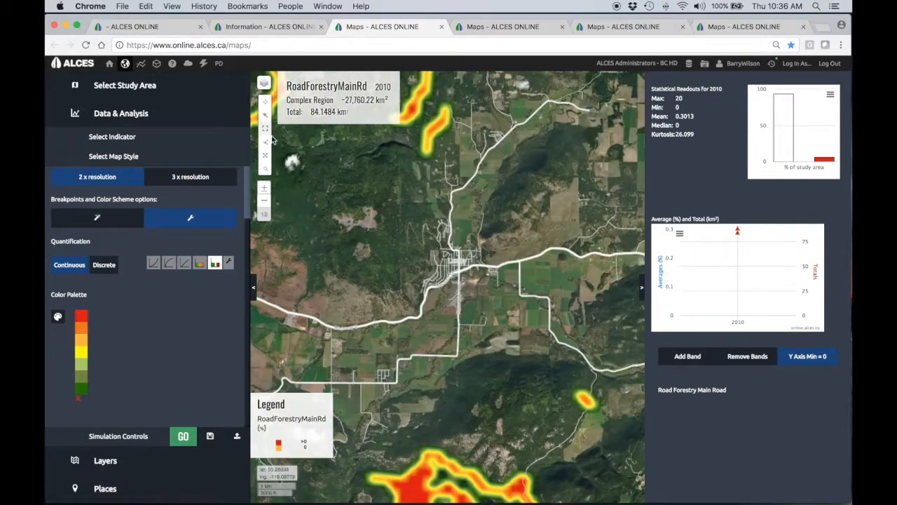
drag(340, 225, 619, 443)
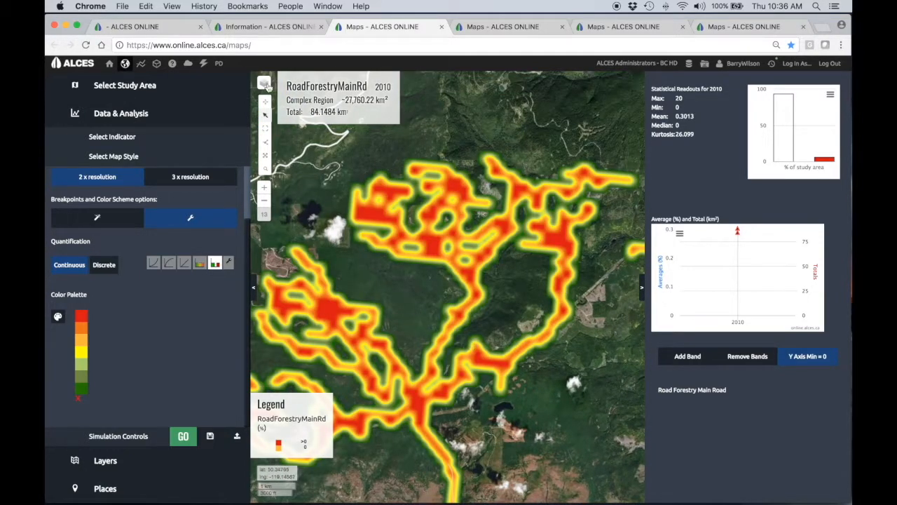
mouse_move(266, 84)
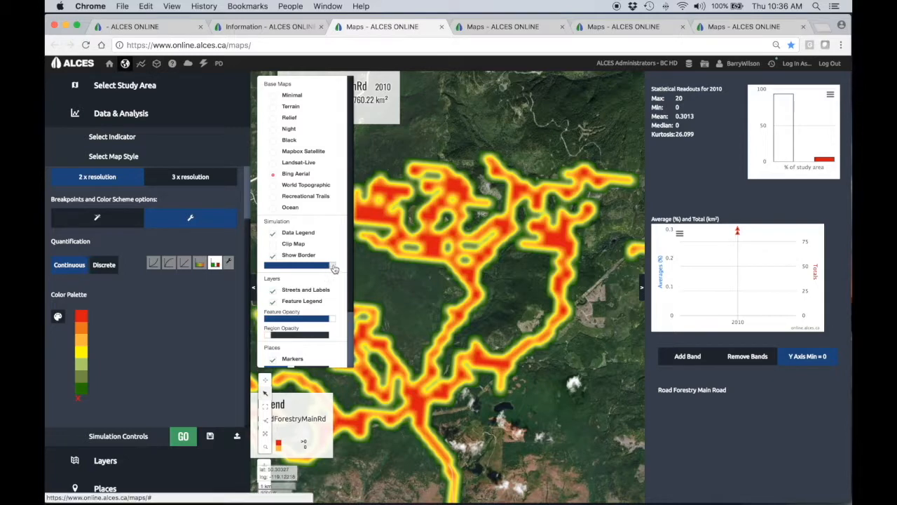
drag(327, 265, 288, 270)
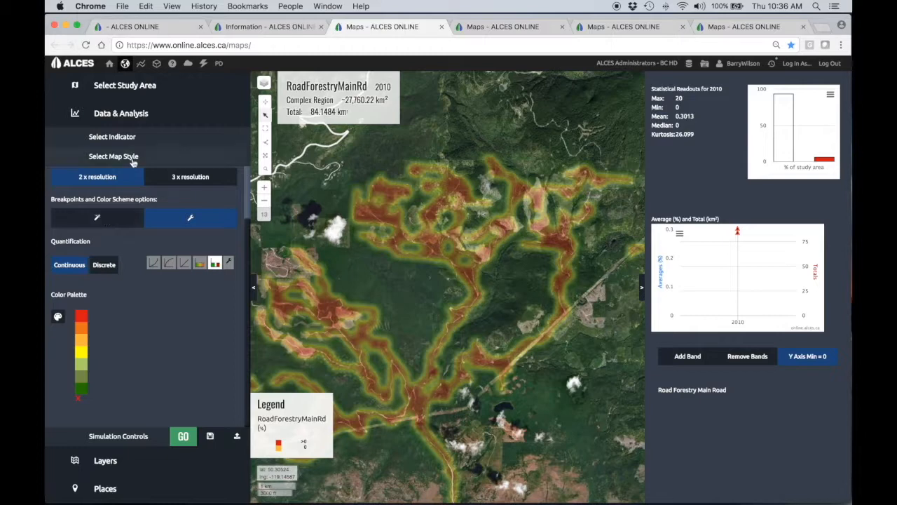
- Compare the Grid Cell and Heatmap display modes at close range along a single forestry road, ending on Heatmap
scroll(199, 207, up, 2)
click(129, 202)
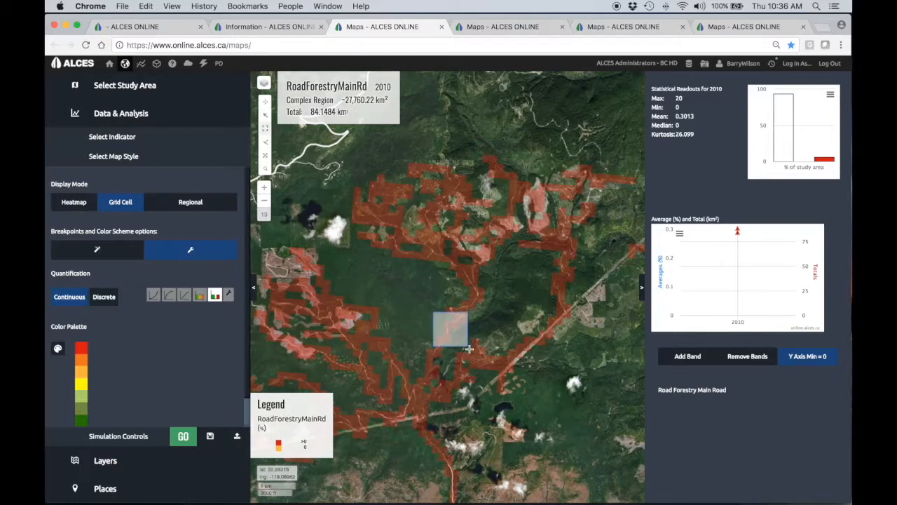
scroll(468, 349, up, 3)
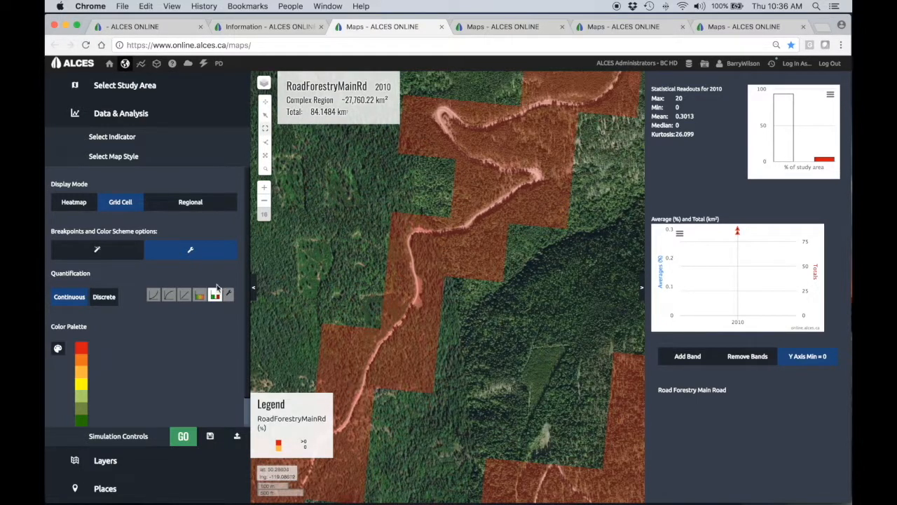
click(72, 205)
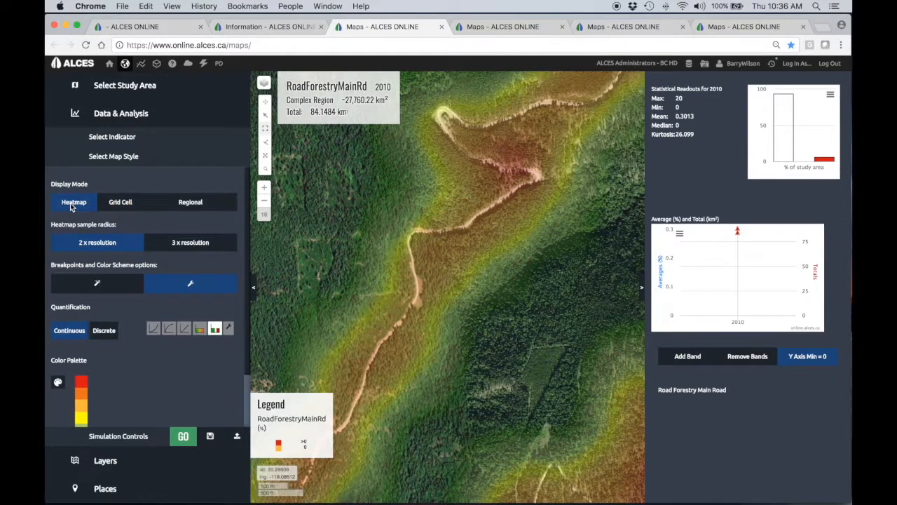